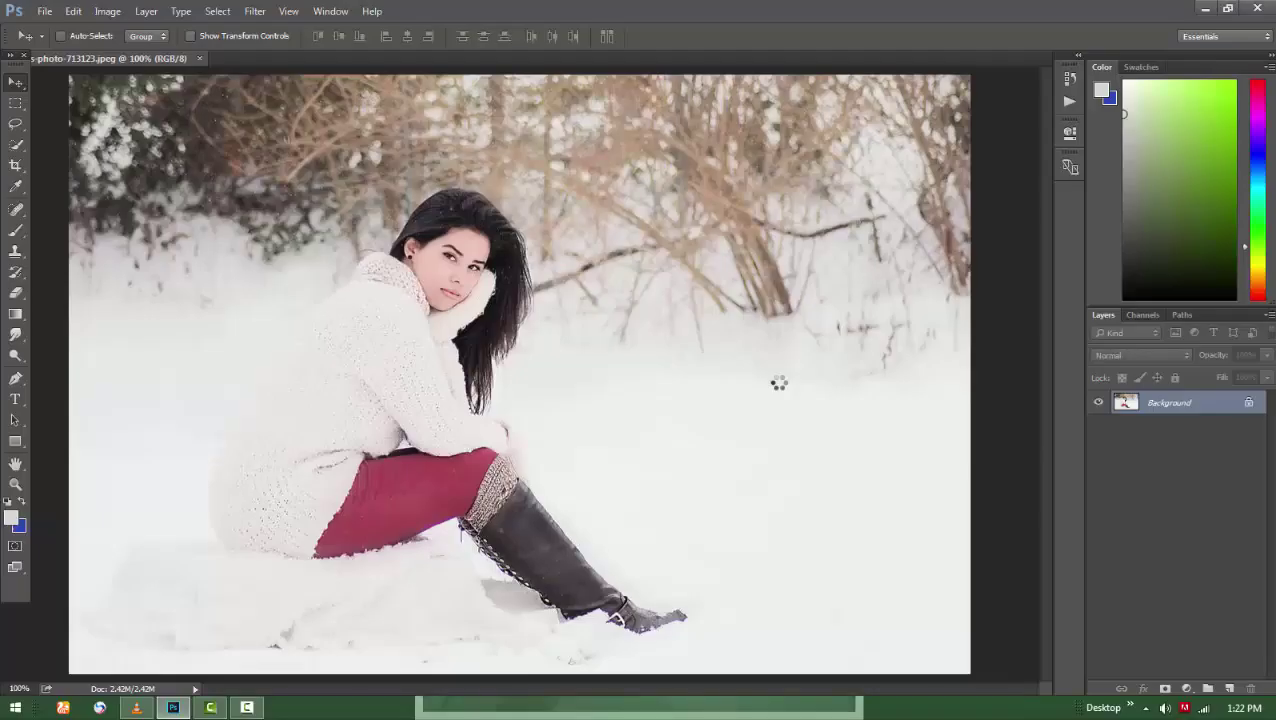
# Duplicate the snow portrait's Background layer as Layer 1
pyautogui.hotkey('ctrl', 'j')
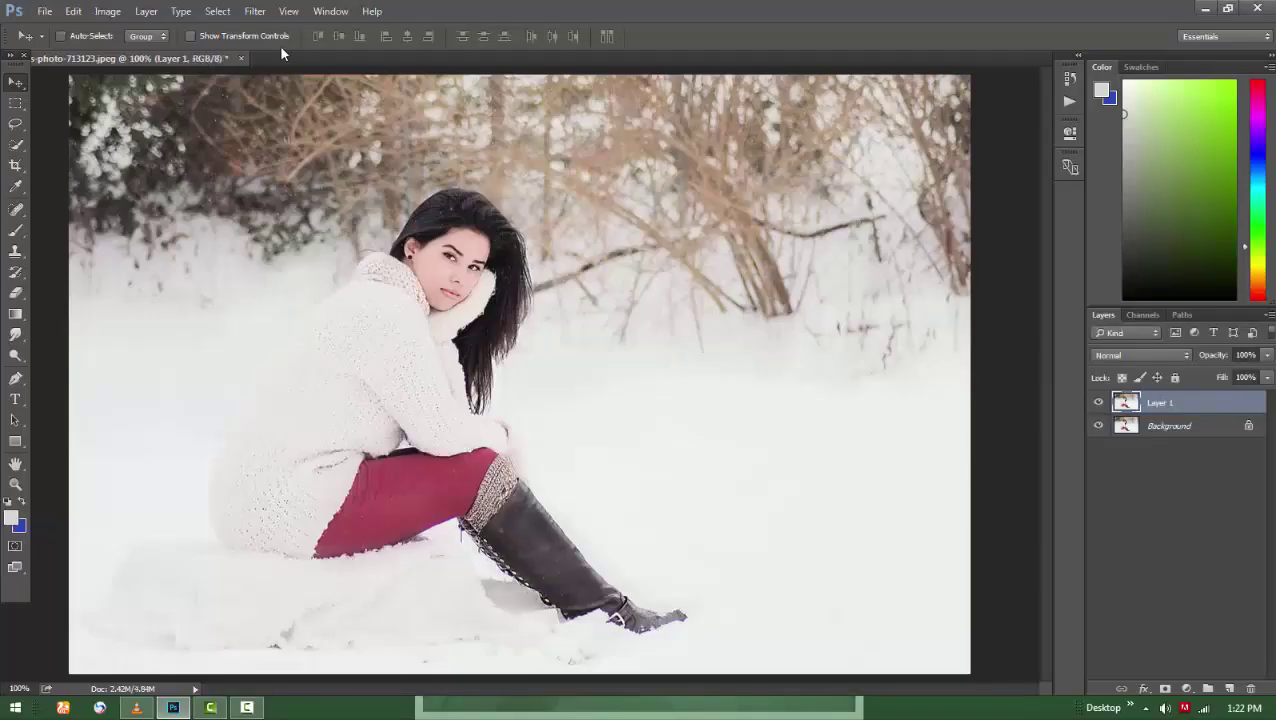
# Apply a Channel Mixer to Layer 1 with the Red output's Blue source at -22%
pyautogui.click(108, 11)
pyautogui.moveTo(131, 51)
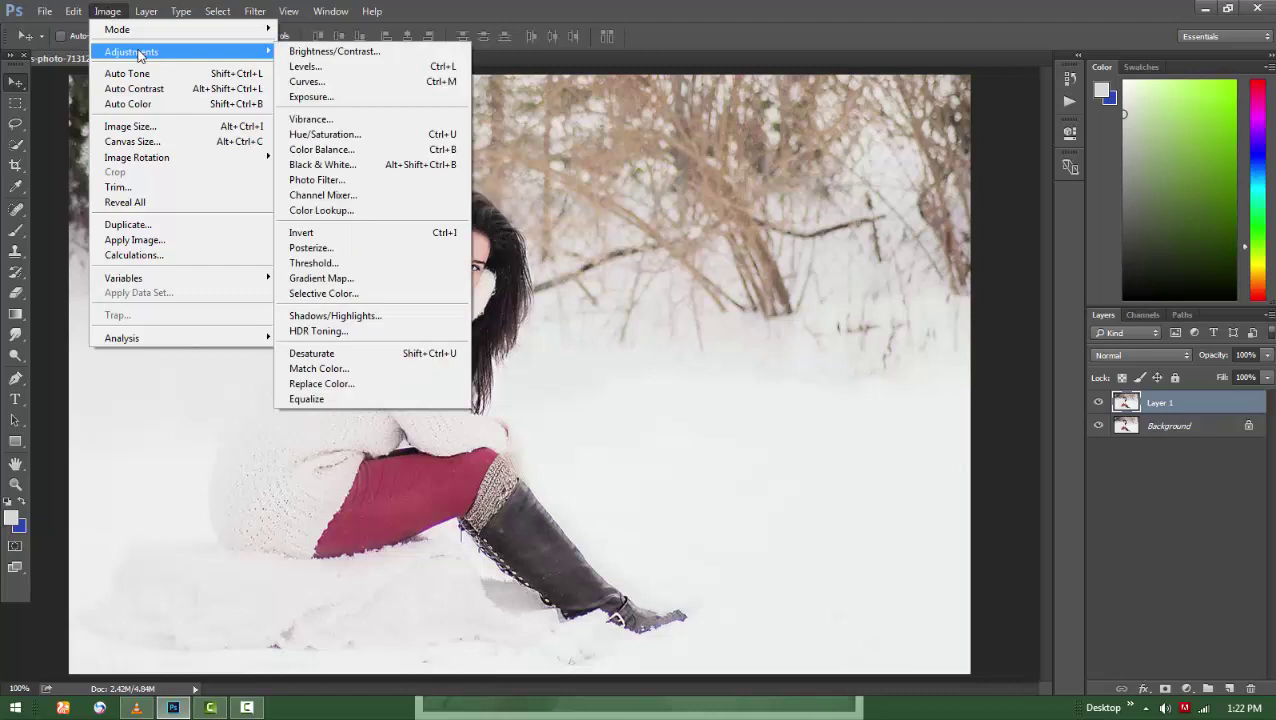
pyautogui.click(362, 195)
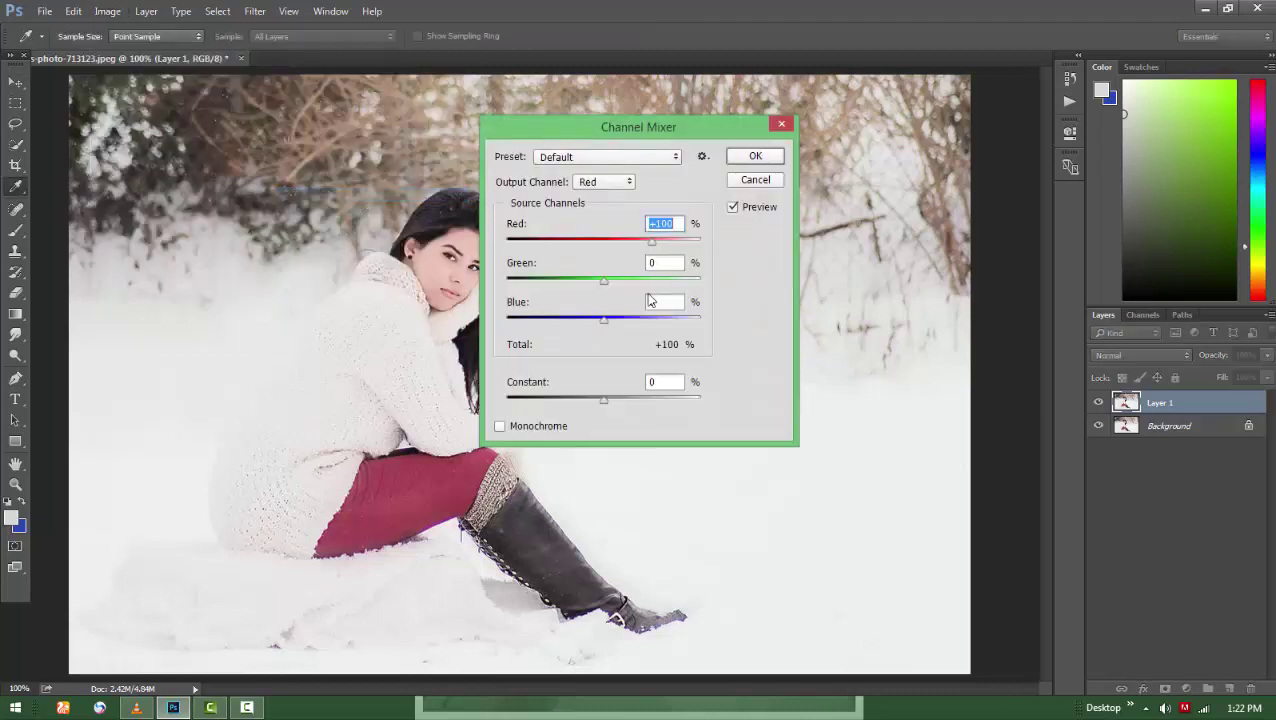
pyautogui.moveTo(603, 318); pyautogui.dragTo(590, 318)
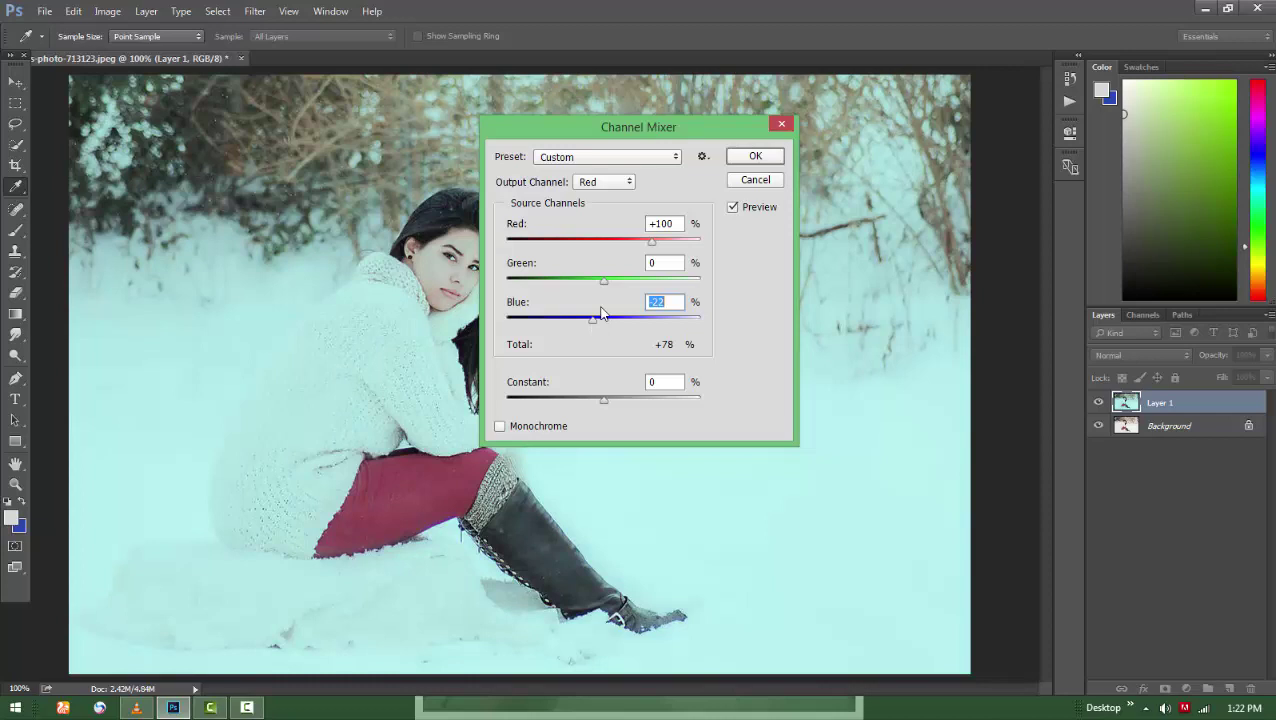
pyautogui.click(755, 156)
pyautogui.press('v')
pyautogui.hotkey('ctrl', '-')
pyautogui.hotkey('ctrl', '+')
pyautogui.click(1187, 689)
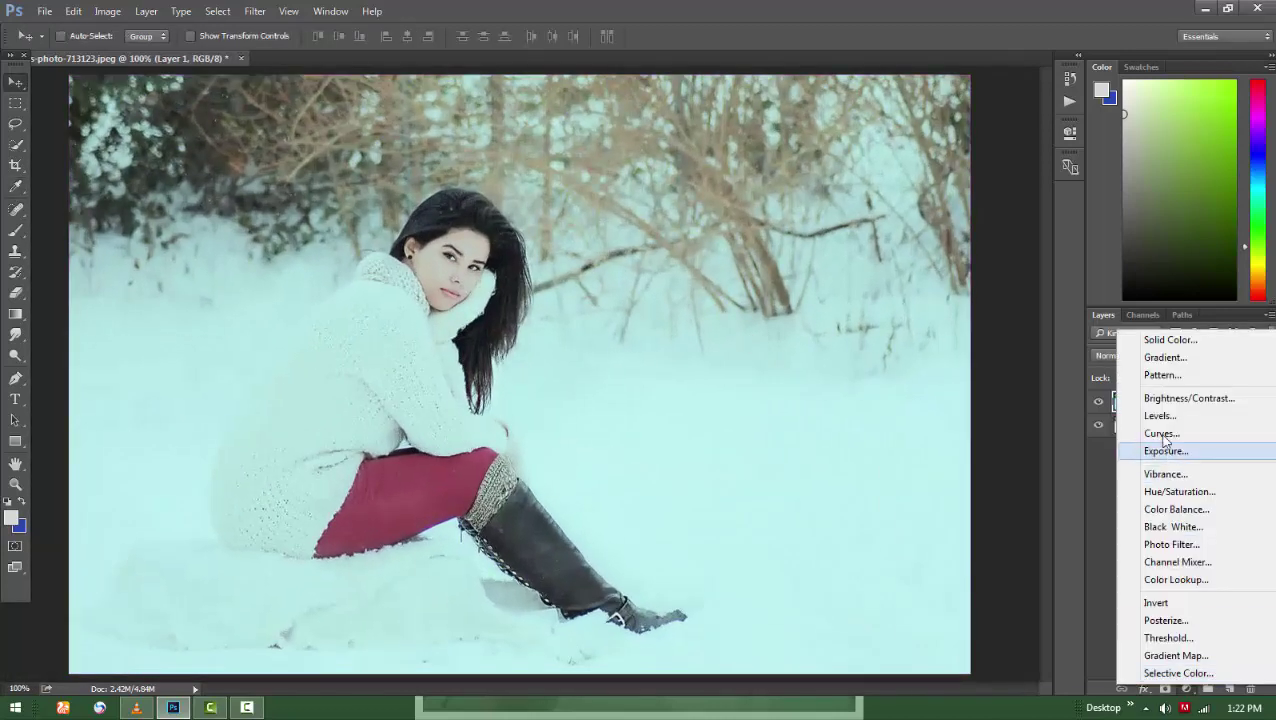
# Add a Curves adjustment layer, bending the Green curve and slightly lowering the Blue midtones
pyautogui.click(1166, 431)
pyautogui.click(925, 191)
pyautogui.click(925, 221)
pyautogui.moveTo(944, 290); pyautogui.dragTo(957, 292)
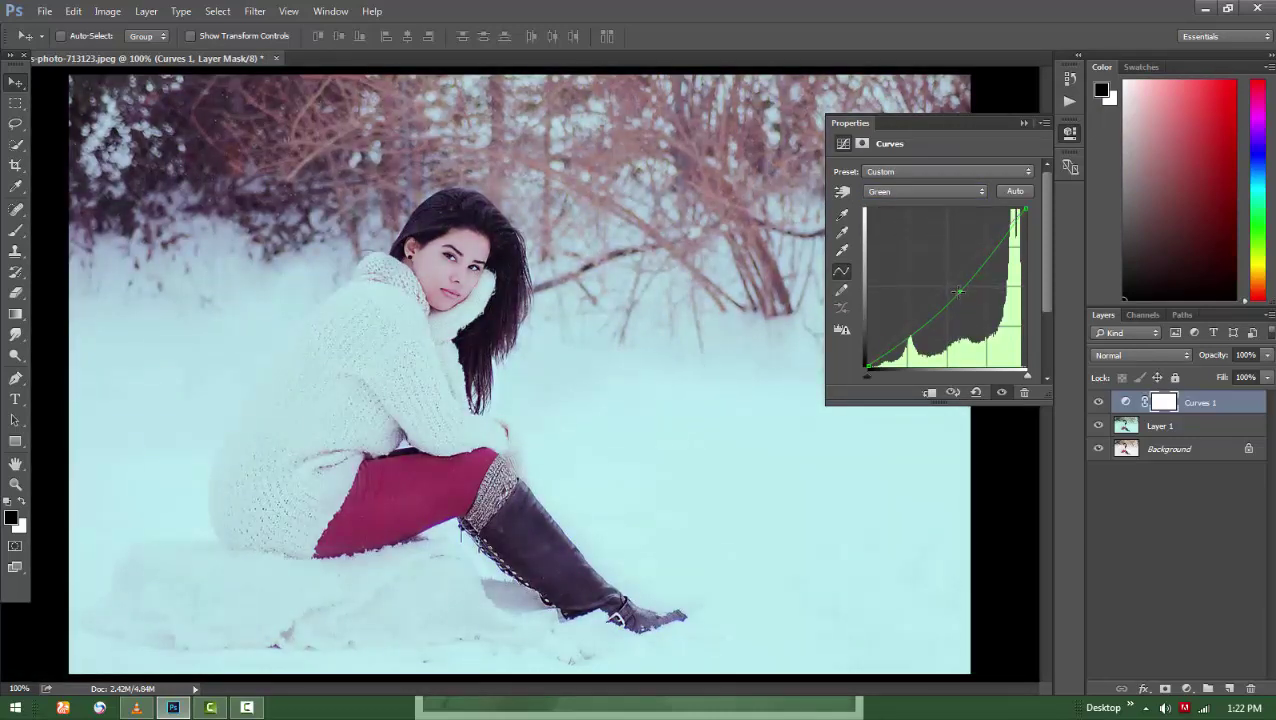
pyautogui.click(911, 190)
pyautogui.click(911, 233)
pyautogui.moveTo(953, 282); pyautogui.dragTo(953, 287)
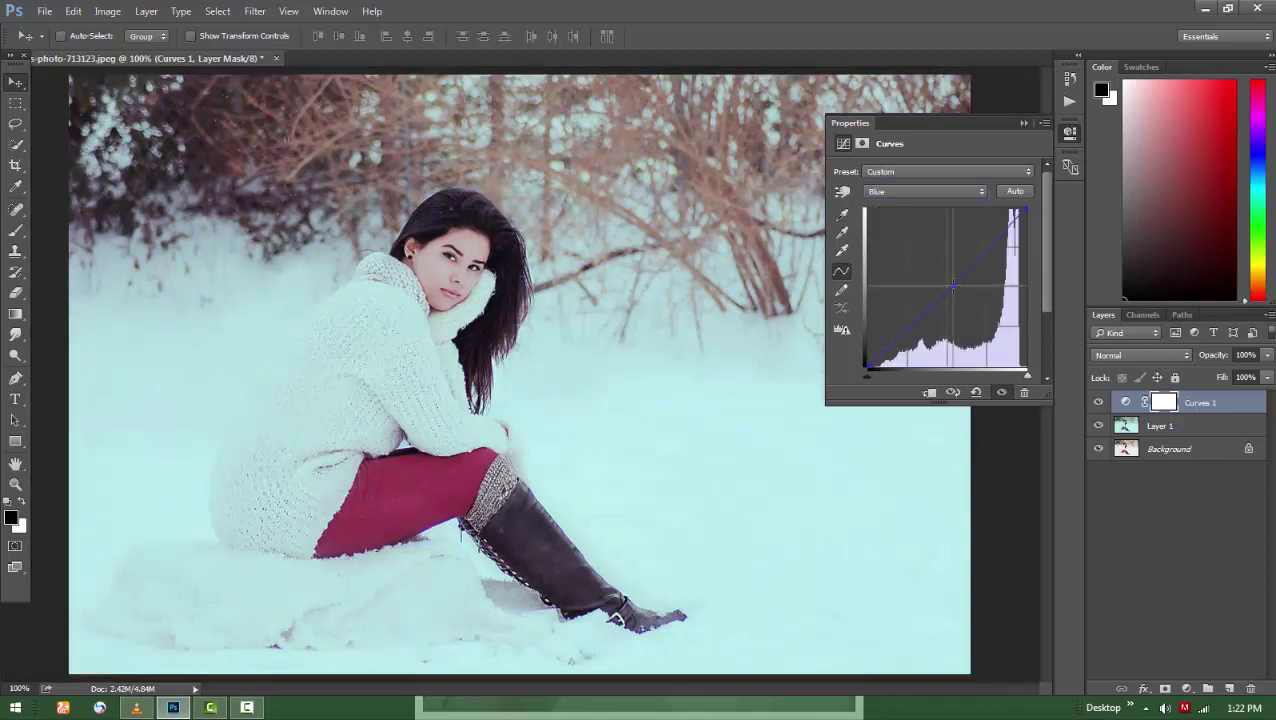
pyautogui.click(1024, 123)
# Add a Levels layer: Green input black 15, output 8; Red input black 28, output 25
pyautogui.click(1187, 689)
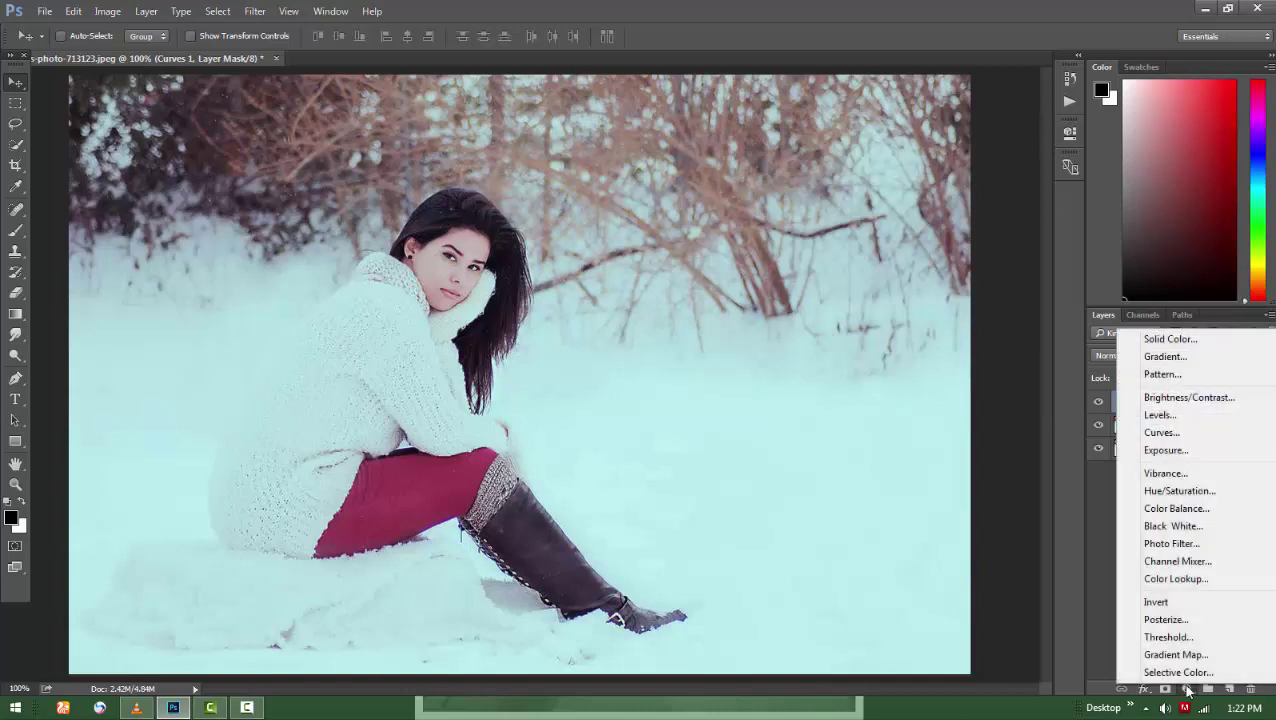
pyautogui.click(1172, 418)
pyautogui.click(917, 199)
pyautogui.click(915, 227)
pyautogui.moveTo(856, 331); pyautogui.dragTo(860, 333)
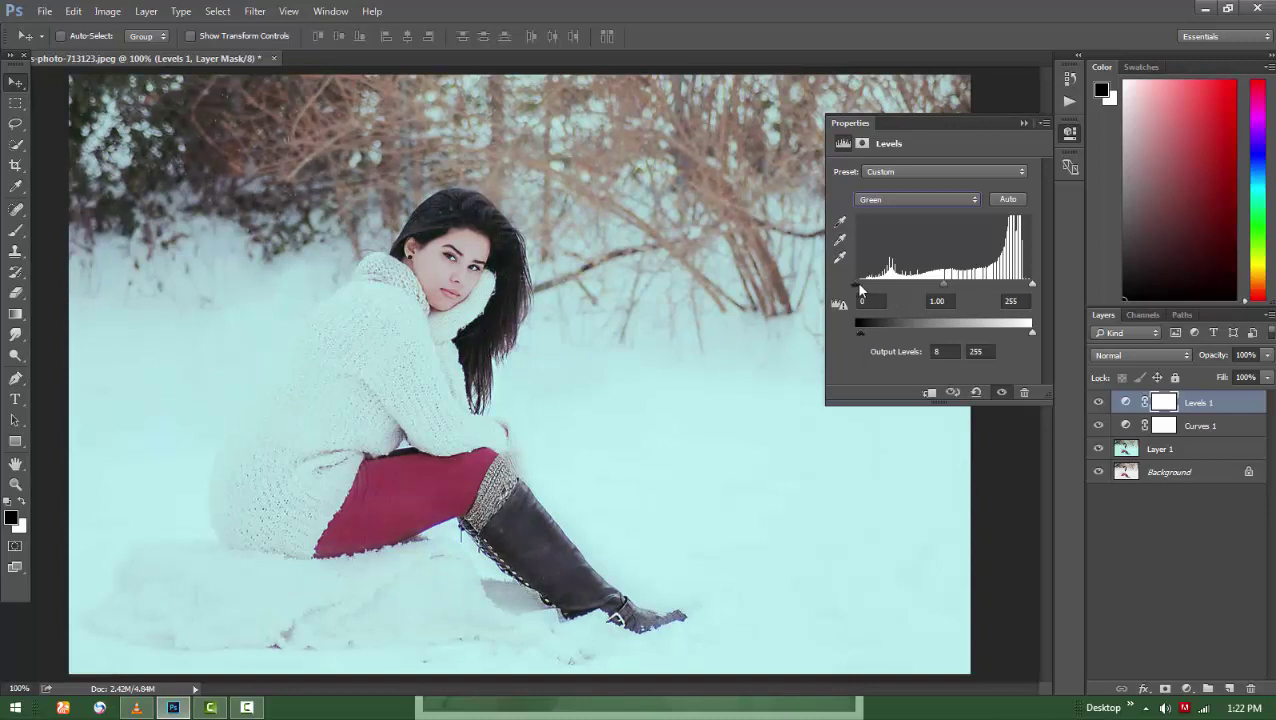
pyautogui.moveTo(867, 289)
pyautogui.mouseDown()
pyautogui.moveTo(856, 290)
pyautogui.moveTo(875, 291)
pyautogui.mouseUp()
pyautogui.click(917, 199)
pyautogui.click(900, 213)
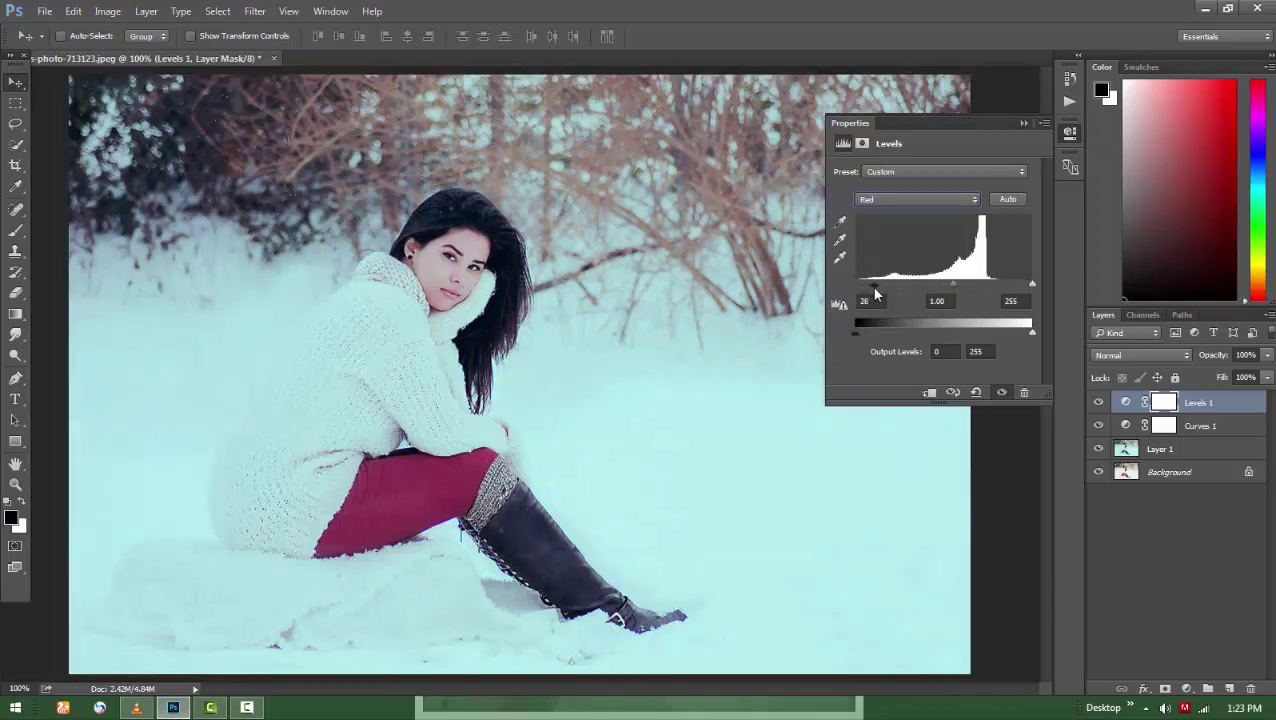
pyautogui.moveTo(856, 334); pyautogui.dragTo(869, 337)
# Open the falling-snowflakes PNG image
pyautogui.click(1070, 131)
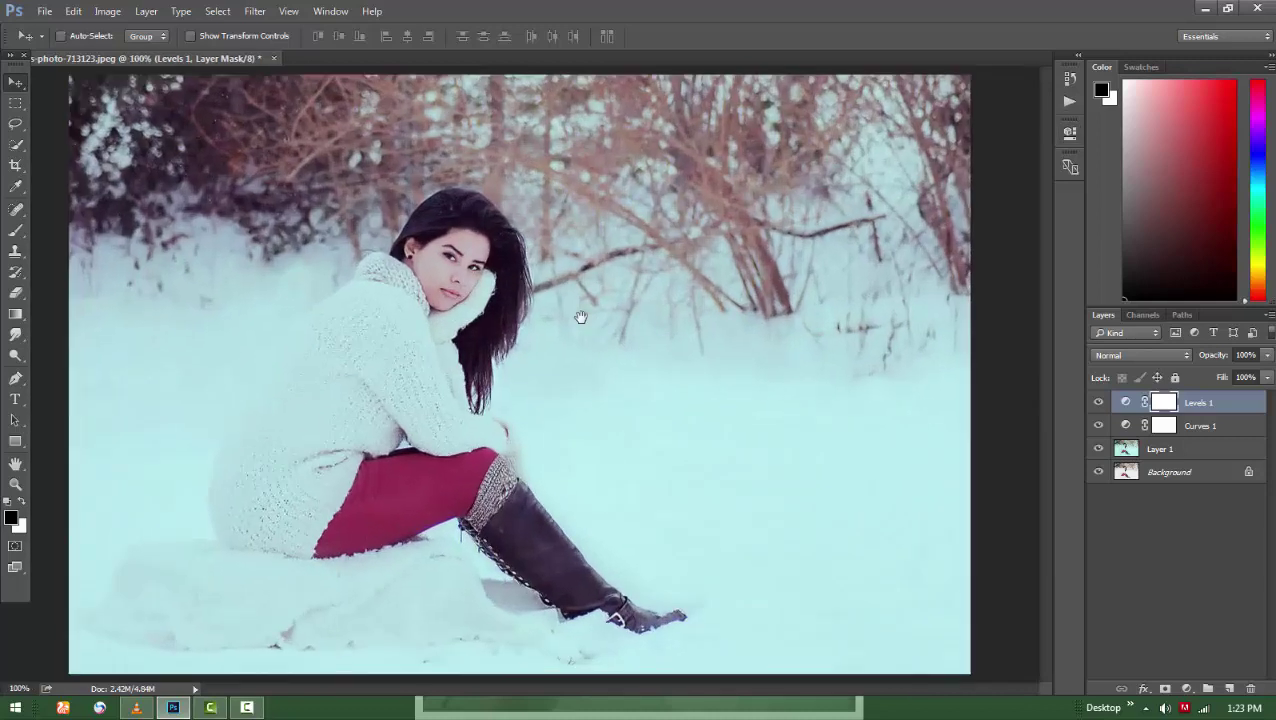
pyautogui.hotkey('ctrl', '-')
pyautogui.moveTo(90, 58); pyautogui.dragTo(239, 99)
pyautogui.doubleClick(726, 236)
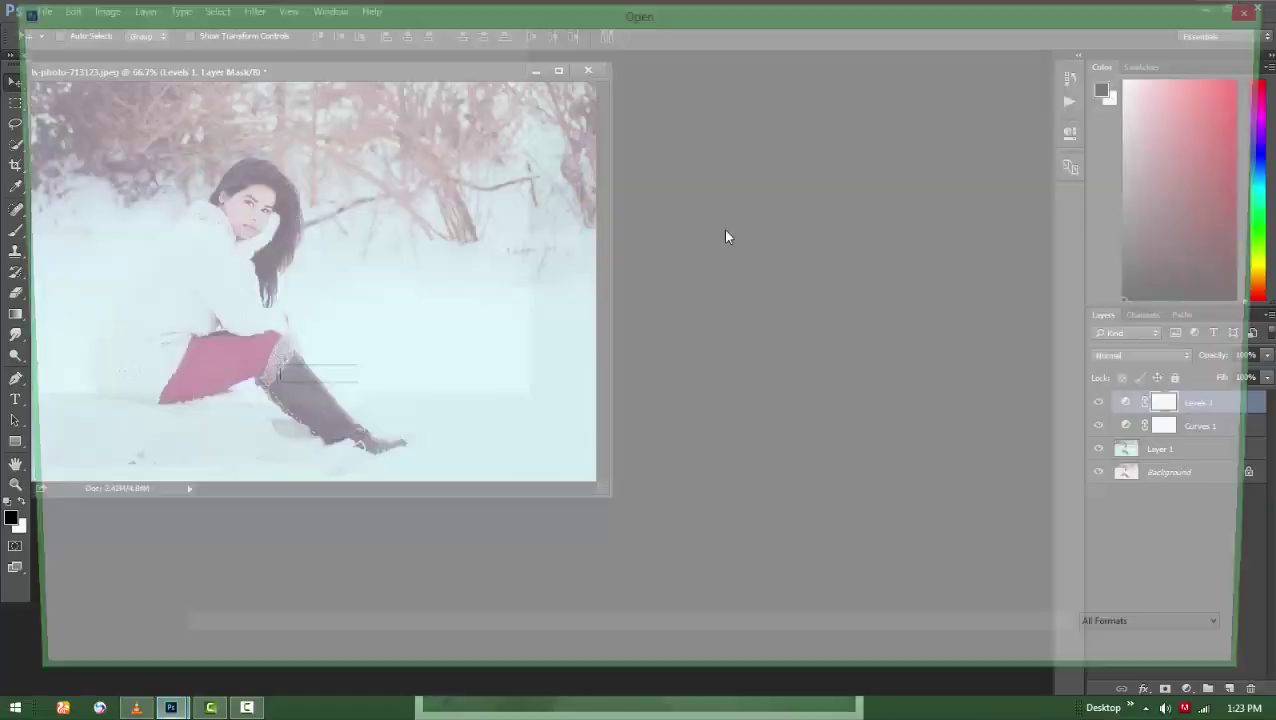
pyautogui.doubleClick(530, 265)
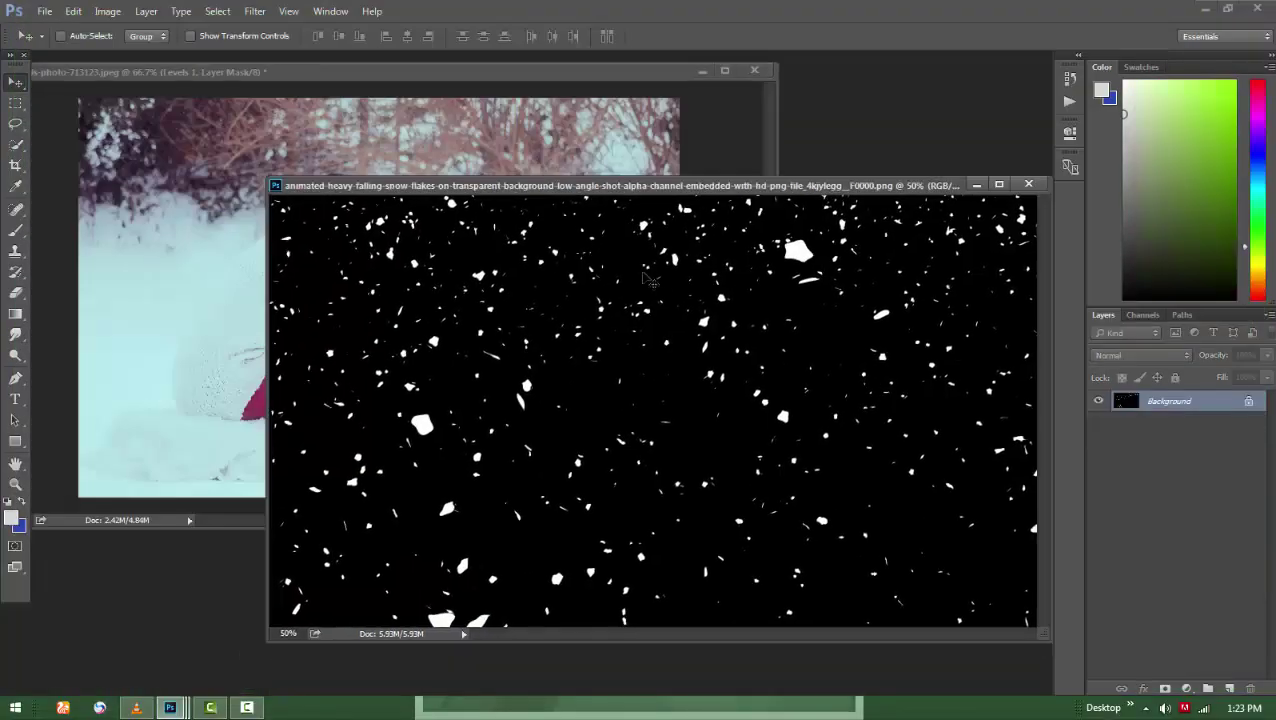
# Drag the snowflakes into the portrait as Layer 2 and close the PNG
pyautogui.click(478, 146)
pyautogui.moveTo(900, 350); pyautogui.dragTo(700, 300)
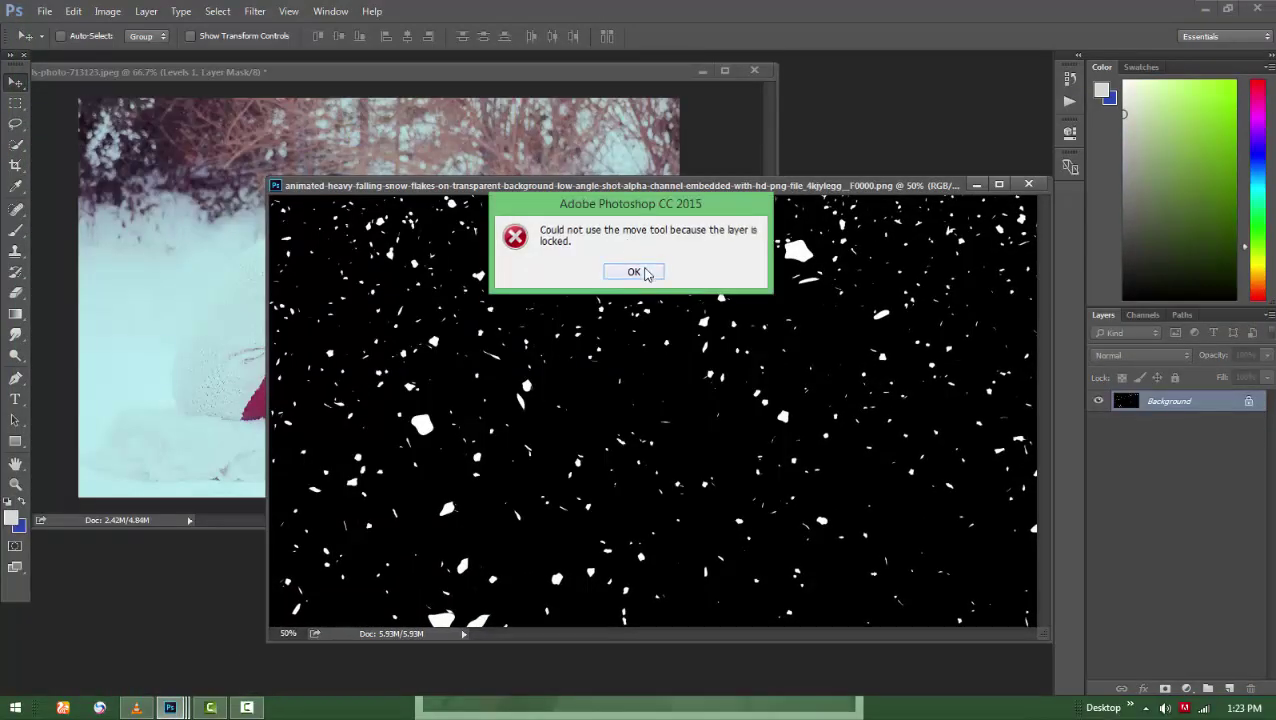
pyautogui.click(723, 271)
pyautogui.moveTo(900, 400); pyautogui.dragTo(400, 300)
pyautogui.click(1028, 184)
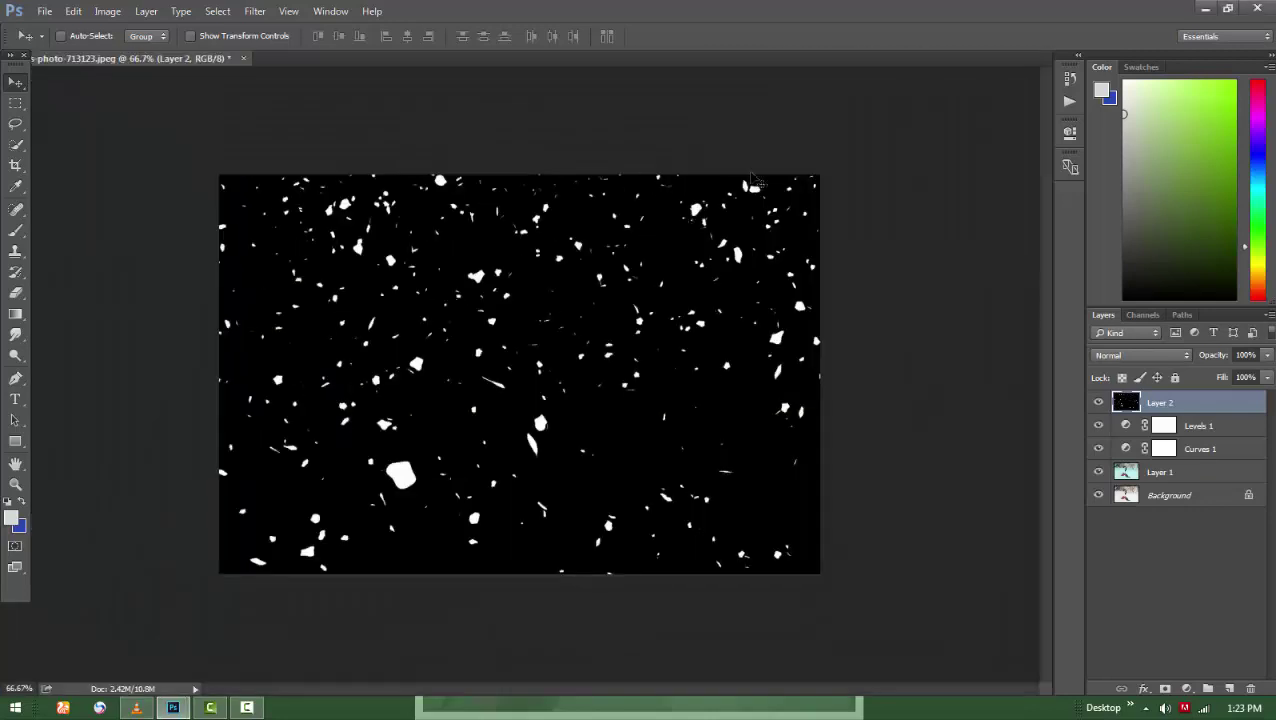
# Set Layer 2's blend mode to Screen
pyautogui.click(1137, 356)
pyautogui.click(1110, 472)
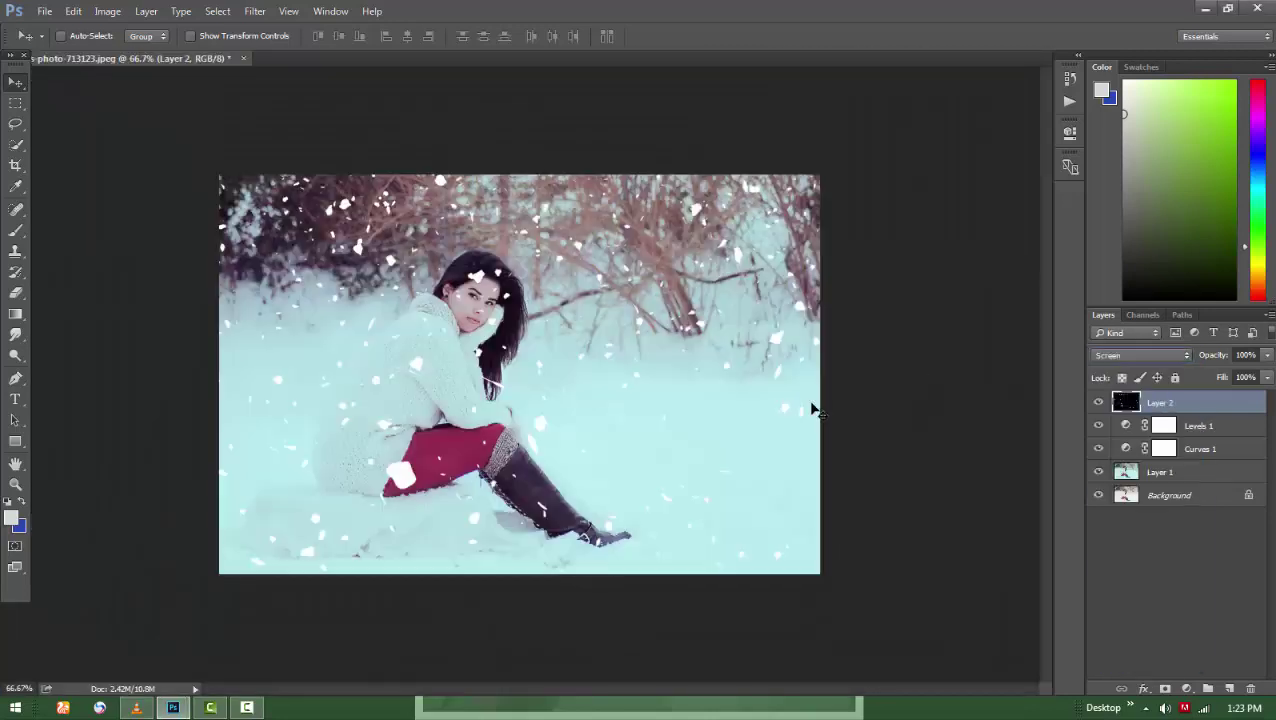
pyautogui.click(256, 12)
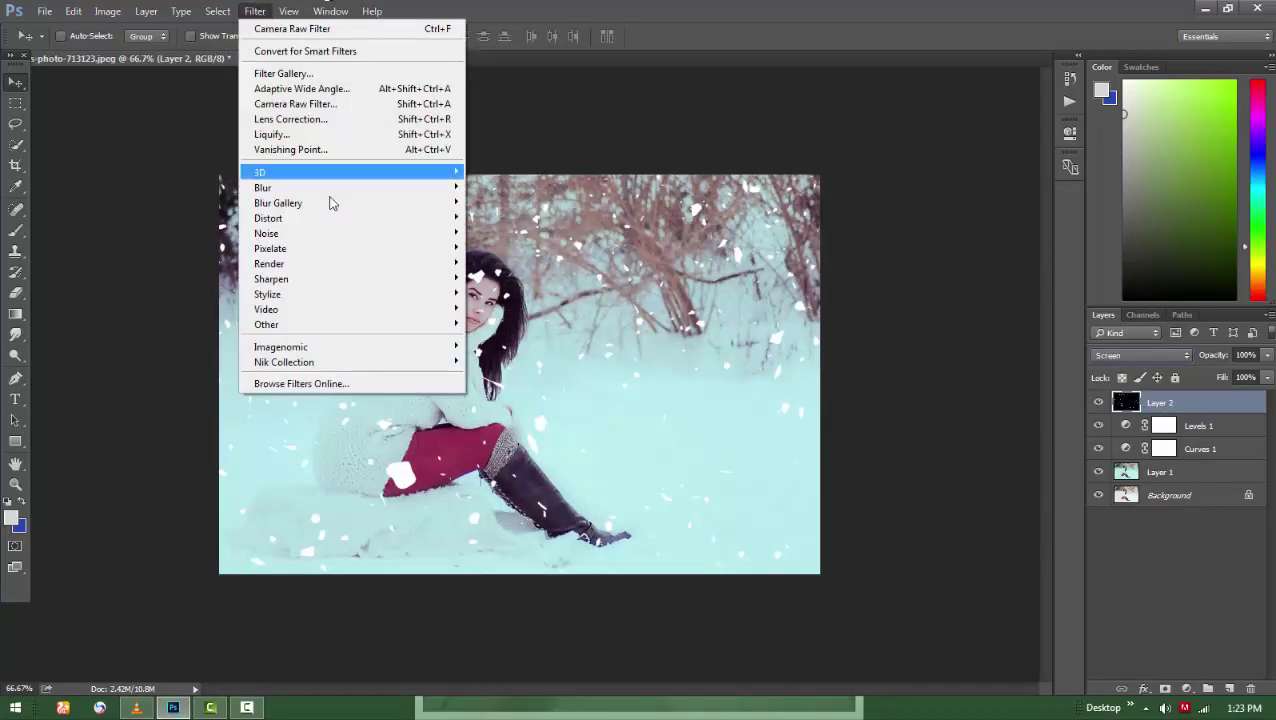
# Soften the snowflakes with a small-radius Gaussian Blur and duplicate them as Layer 2 copy
pyautogui.moveTo(263, 187)
pyautogui.click(522, 248)
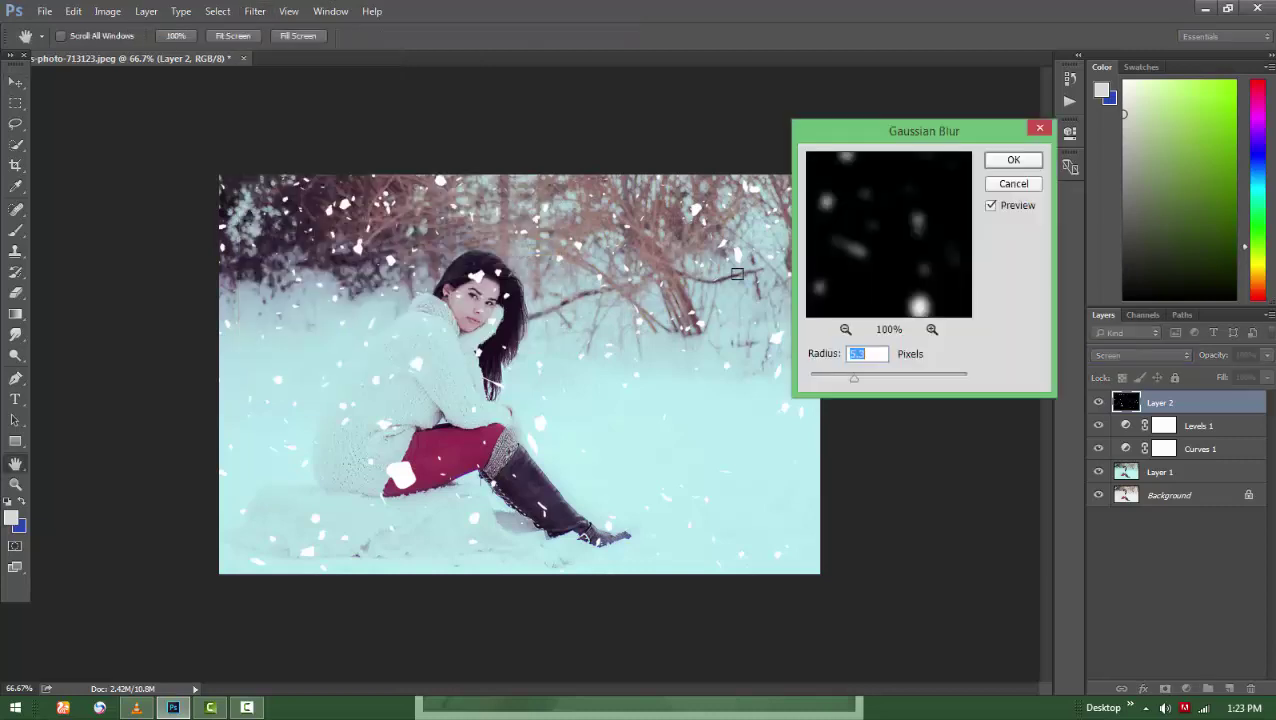
pyautogui.moveTo(835, 378); pyautogui.dragTo(832, 378)
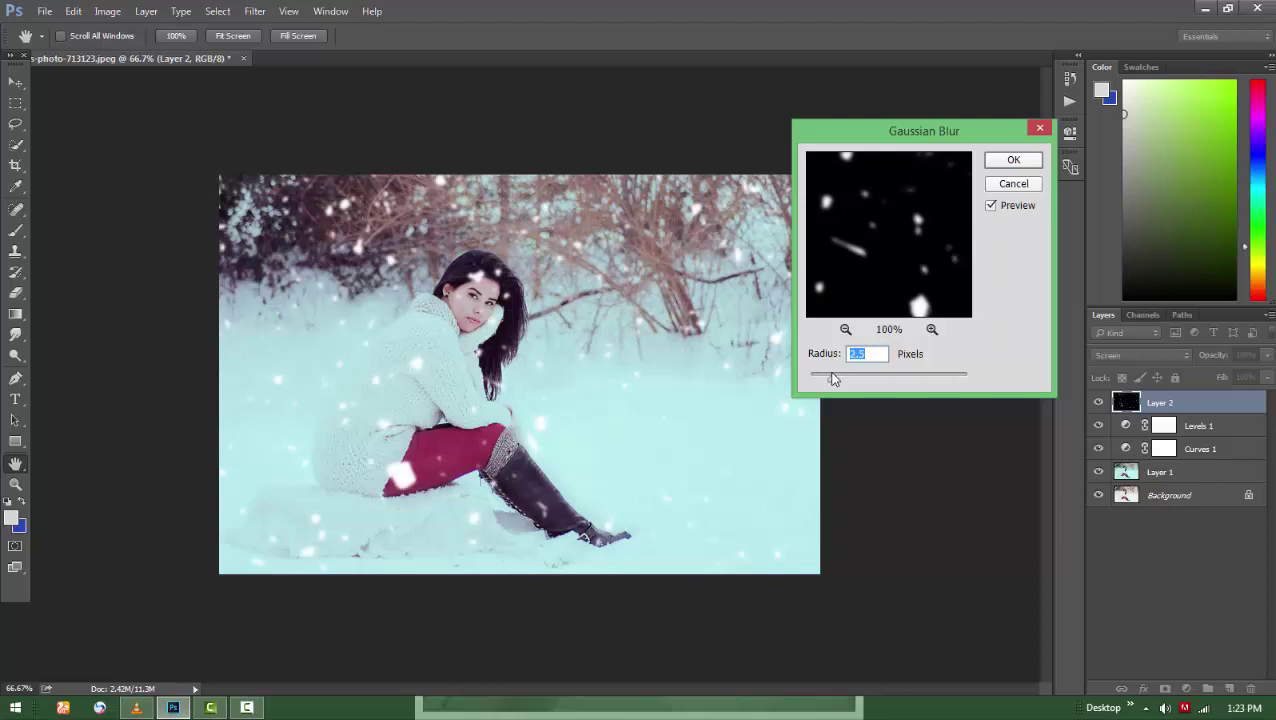
pyautogui.click(1008, 163)
pyautogui.hotkey('ctrl', 'j')
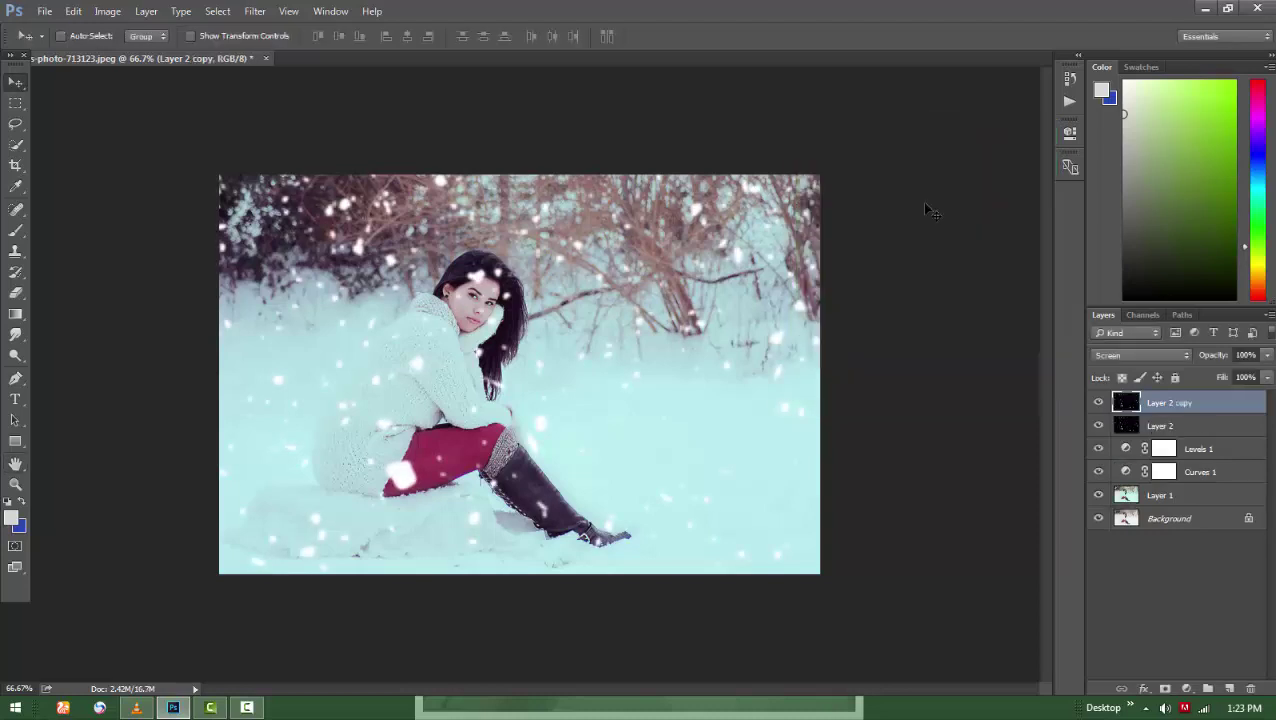
# Shift Layer 2 copy's flakes and mask them off the woman's sweater
pyautogui.moveTo(533, 287)
pyautogui.mouseDown()
pyautogui.moveTo(631, 404)
pyautogui.moveTo(490, 336)
pyautogui.moveTo(399, 373)
pyautogui.moveTo(336, 242)
pyautogui.moveTo(298, 262)
pyautogui.mouseUp()
pyautogui.press('e')
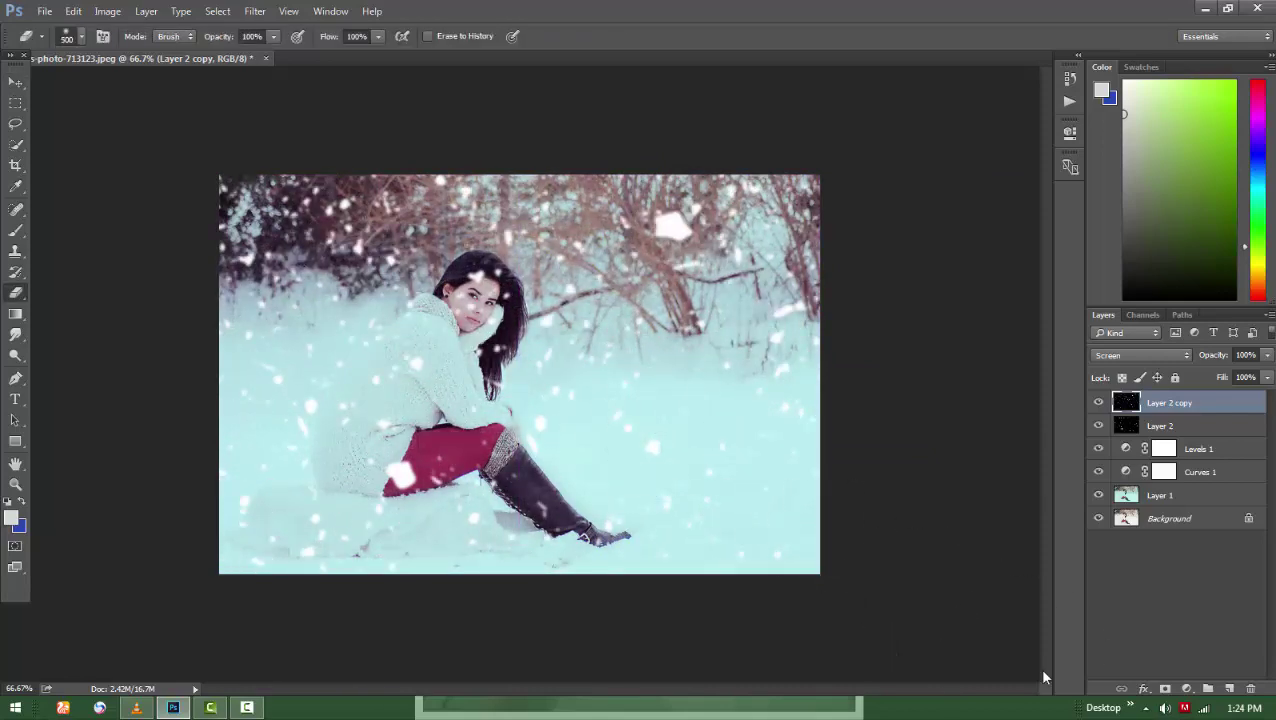
pyautogui.click(1164, 689)
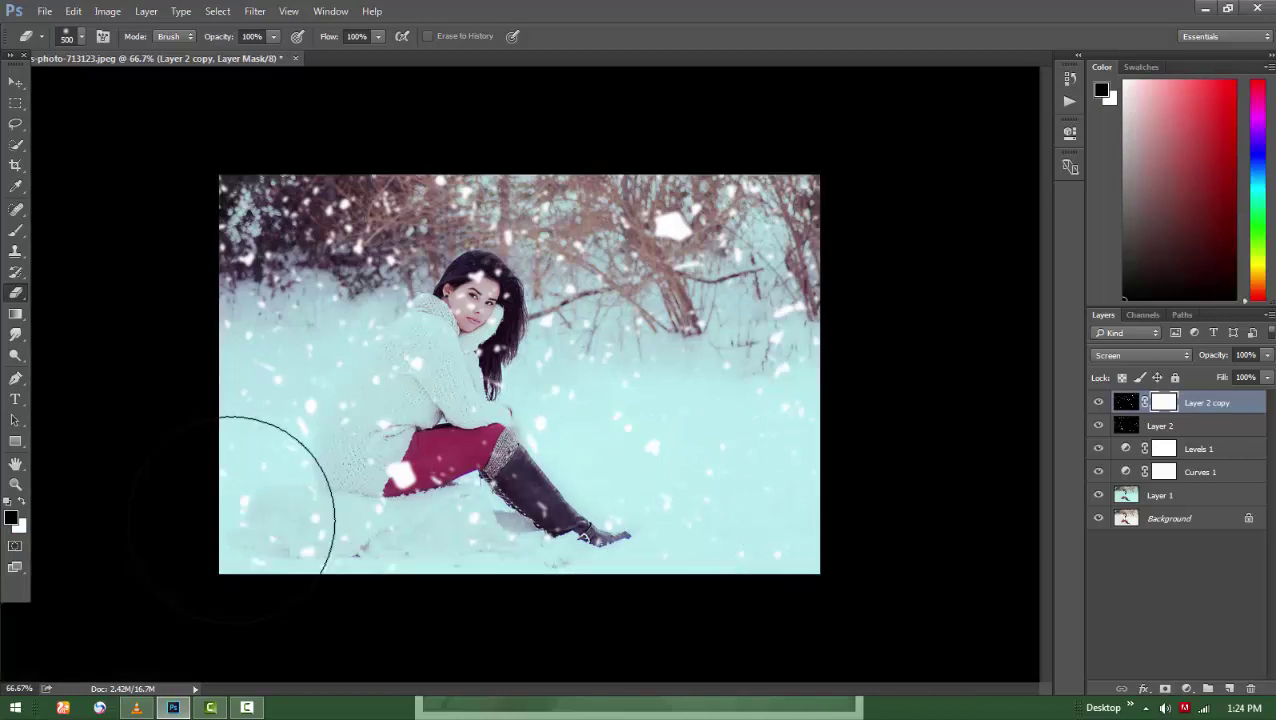
pyautogui.press('[')
pyautogui.press('[')
pyautogui.press('[')
pyautogui.press('[')
pyautogui.press('b')
pyautogui.press('b')
pyautogui.press(']')
pyautogui.press(']')
pyautogui.press(']')
pyautogui.press(']')
pyautogui.press(']')
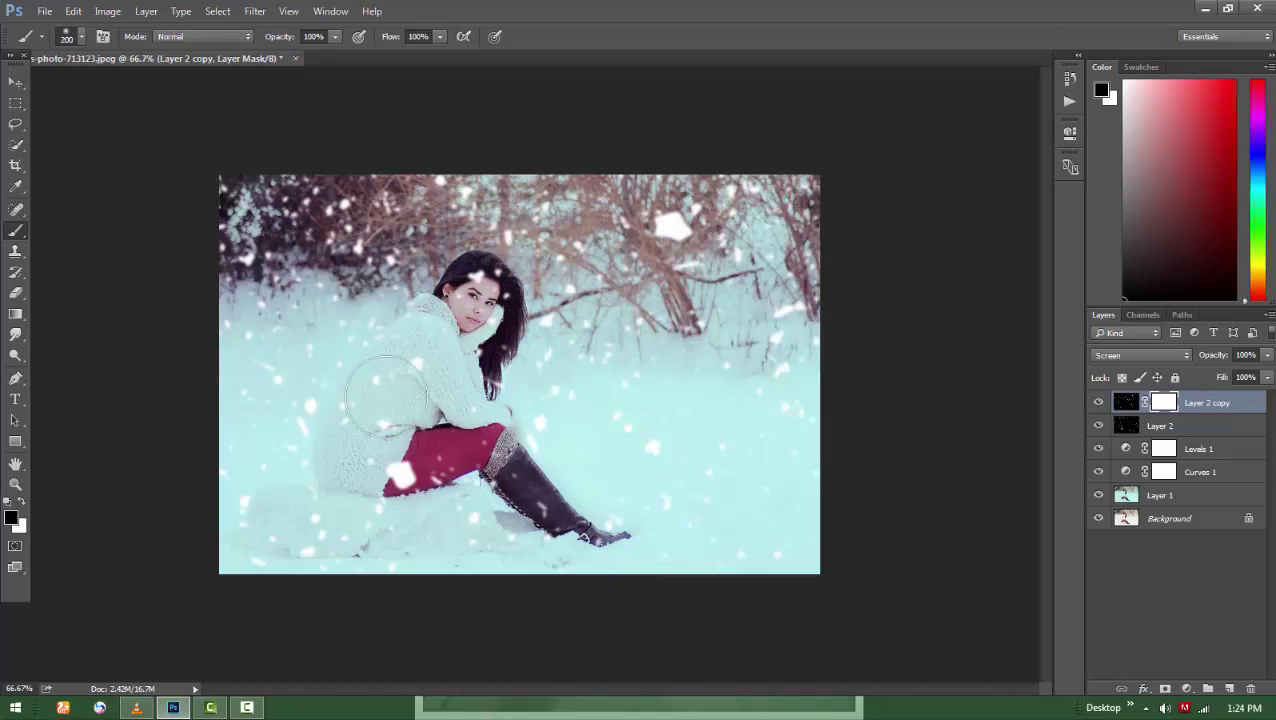
pyautogui.moveTo(470, 318)
pyautogui.mouseDown()
pyautogui.moveTo(413, 399)
pyautogui.moveTo(360, 398)
pyautogui.mouseUp()
# Copy the snow mask to Layer 2, mask the trousers, and duplicate it as Layer 2 copy 2
pyautogui.moveTo(1161, 402); pyautogui.dragTo(1161, 425)
pyautogui.moveTo(413, 347)
pyautogui.mouseDown()
pyautogui.moveTo(413, 456)
pyautogui.moveTo(416, 445)
pyautogui.mouseUp()
pyautogui.press('v')
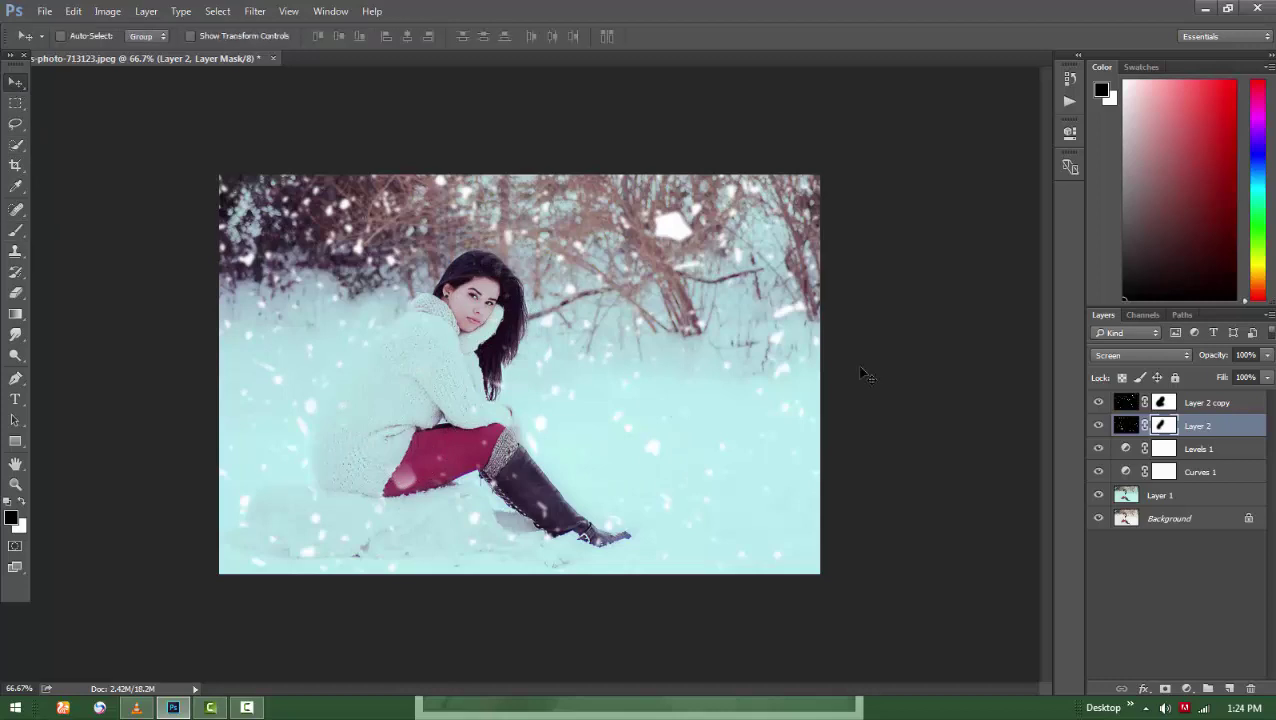
pyautogui.click(1126, 426)
pyautogui.moveTo(462, 188); pyautogui.dragTo(492, 262)
pyautogui.press('e')
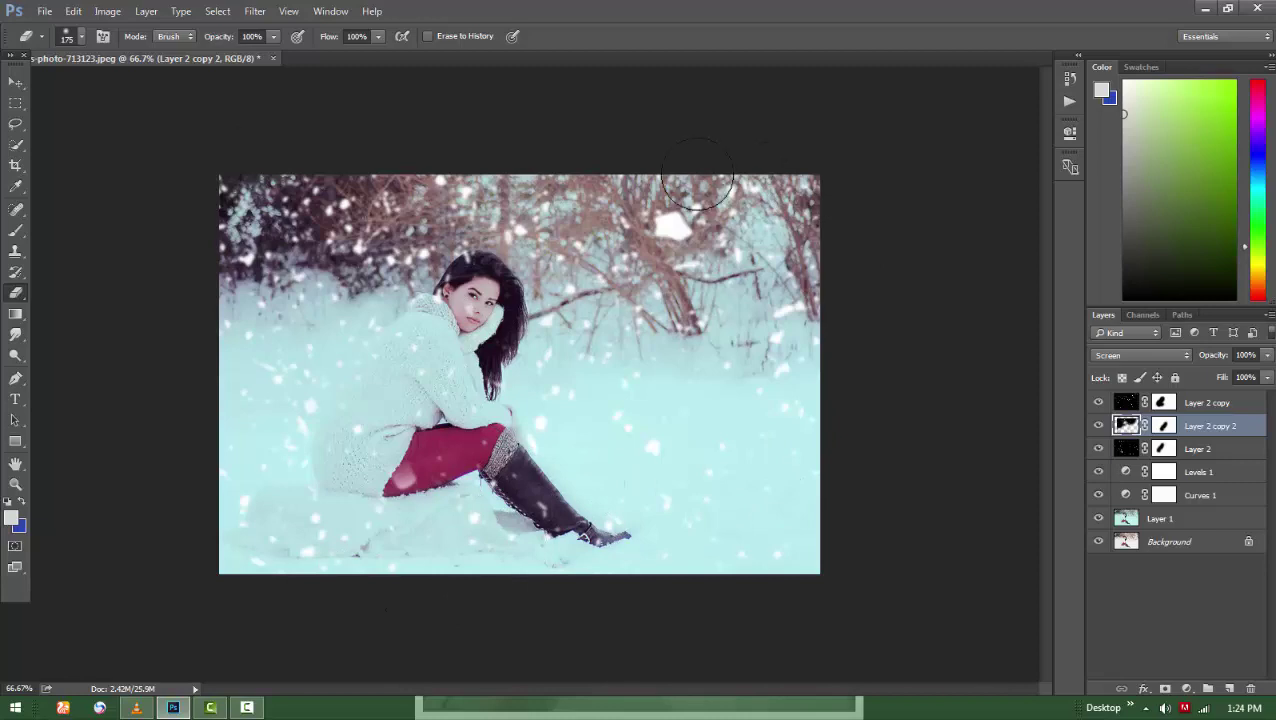
pyautogui.press('v')
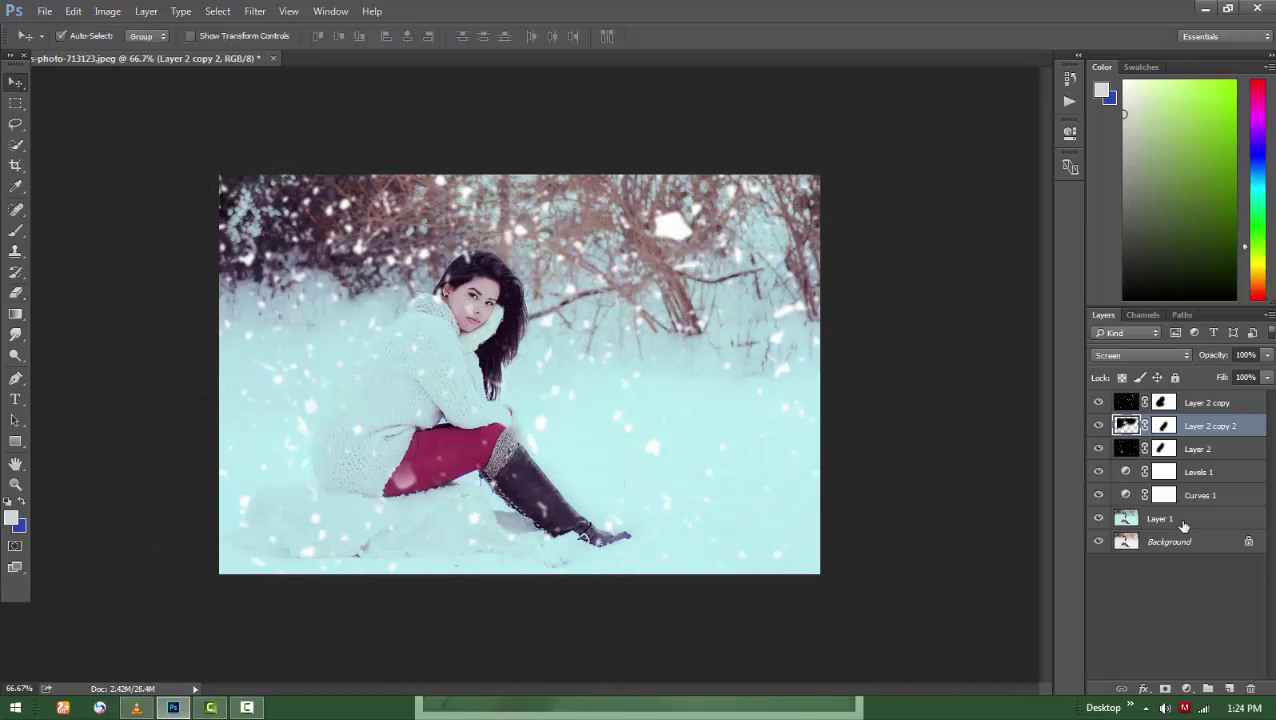
pyautogui.keyDown('shift'); pyautogui.click(1183, 526); pyautogui.keyUp('shift')
pyautogui.keyDown('shift'); pyautogui.click(1205, 403); pyautogui.keyUp('shift')
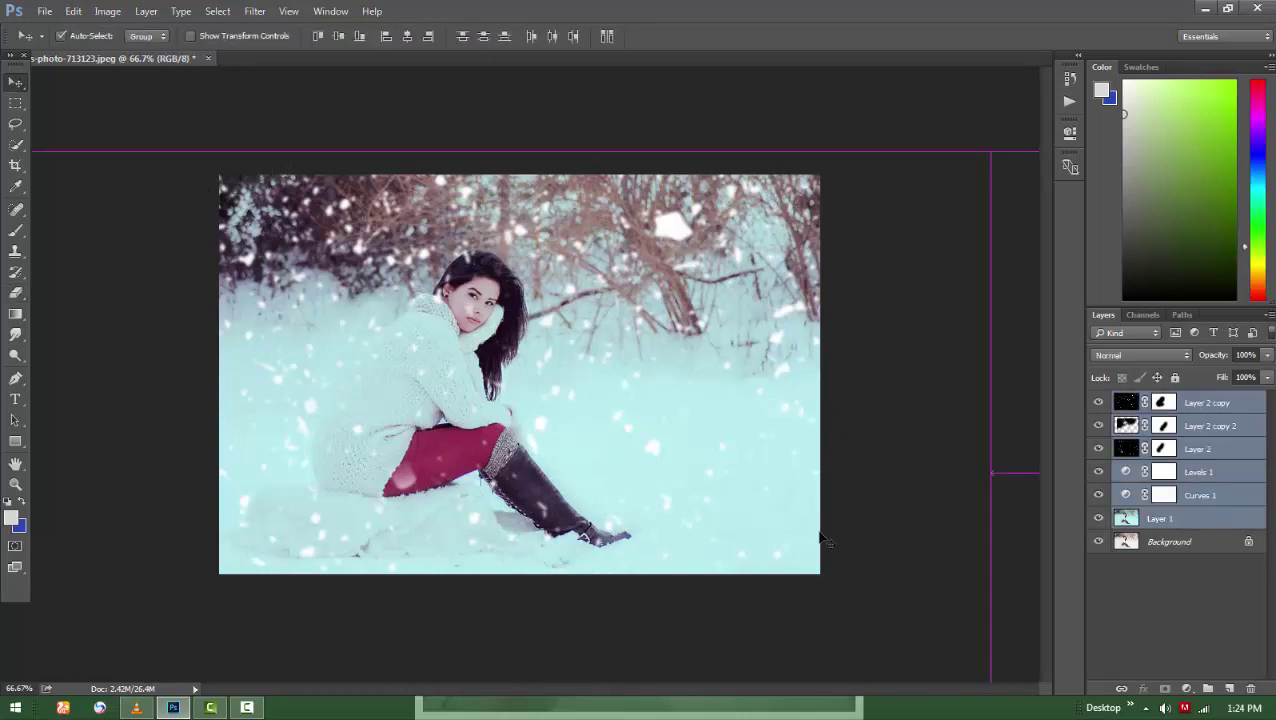
pyautogui.hotkey('ctrl', 'e')
pyautogui.hotkey('ctrl', 'j')
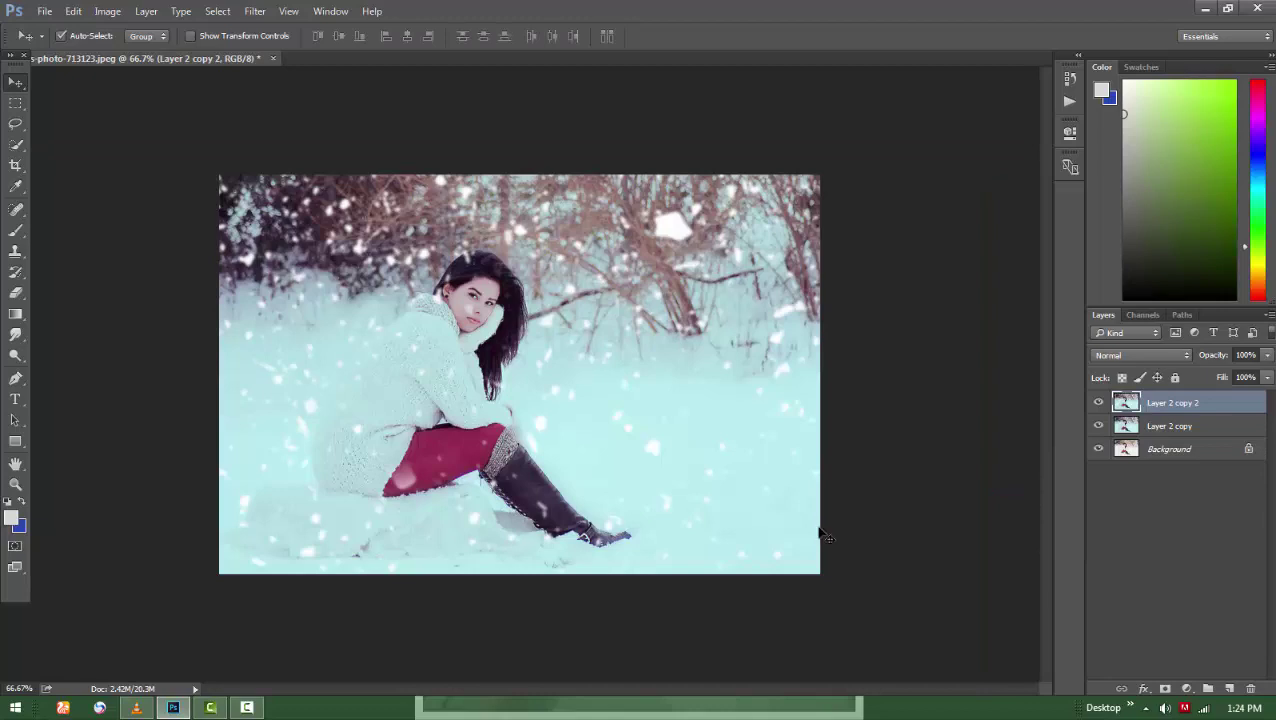
pyautogui.click(255, 11)
pyautogui.click(279, 103)
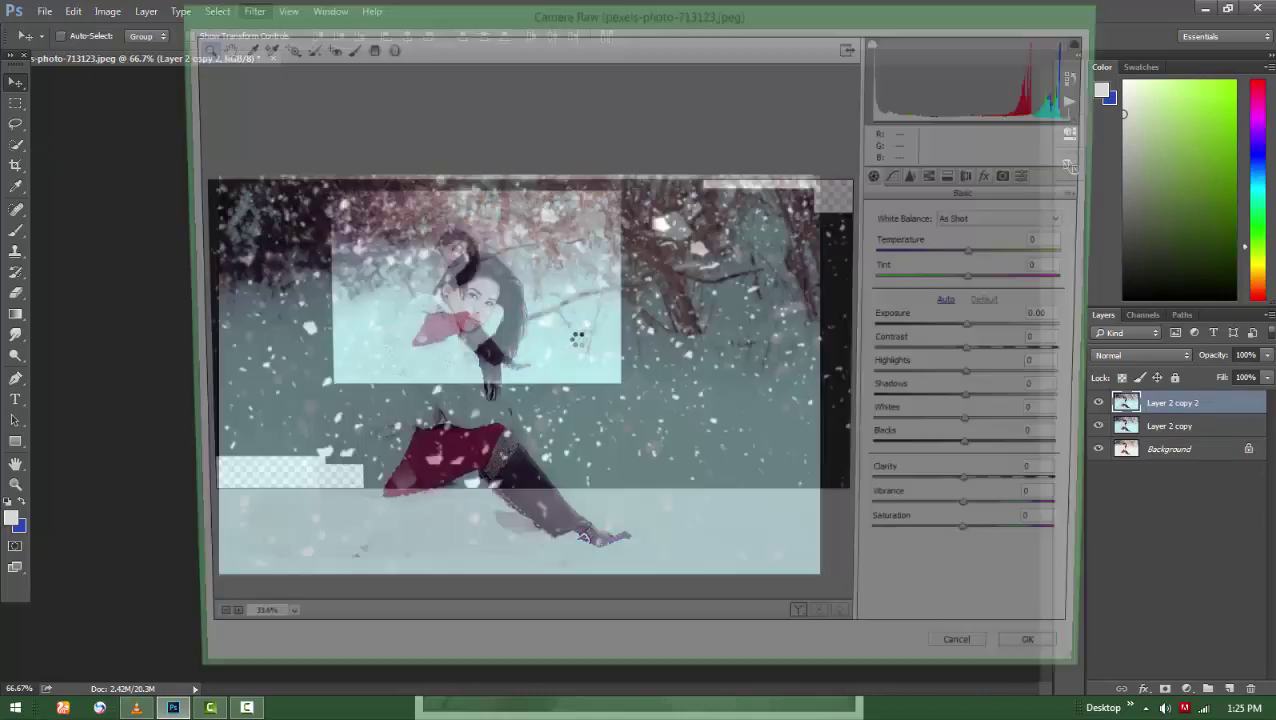
pyautogui.click(1054, 666)
pyautogui.press('c')
pyautogui.press('Return')
pyautogui.click(255, 11)
pyautogui.click(275, 100)
pyautogui.click(976, 668)
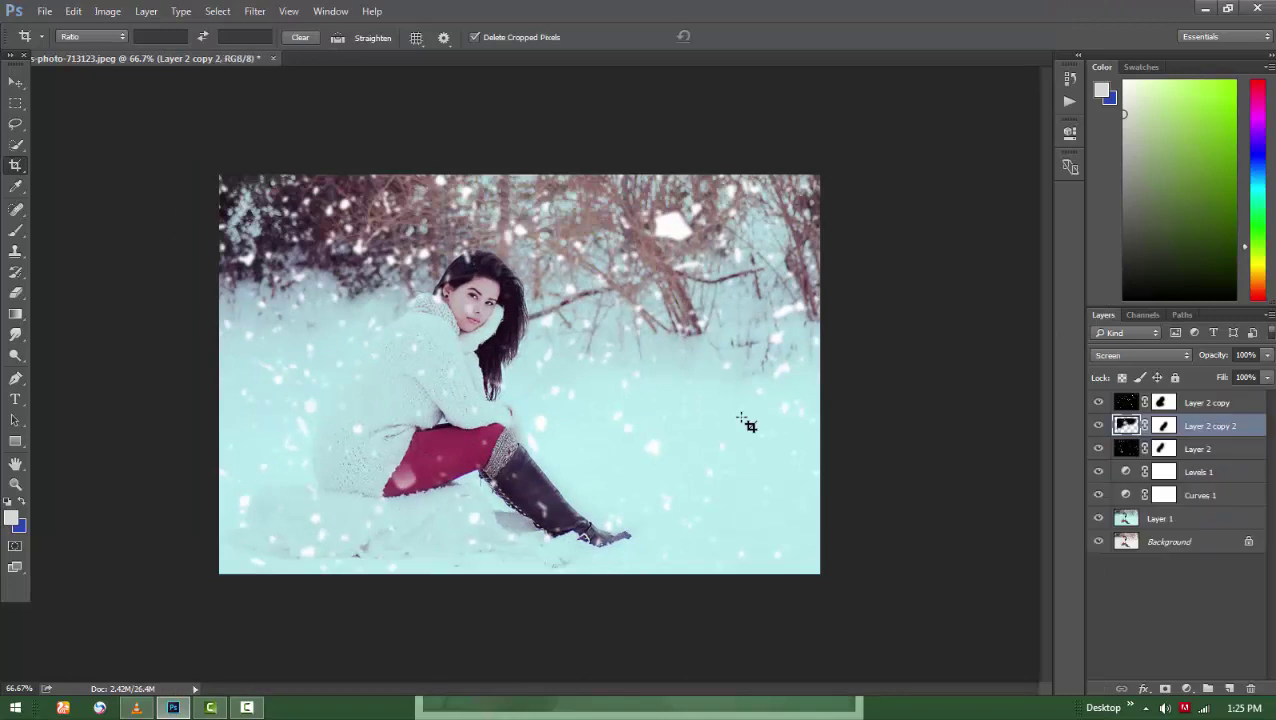
pyautogui.click(1097, 403)
pyautogui.click(1097, 403)
pyautogui.click(1114, 406)
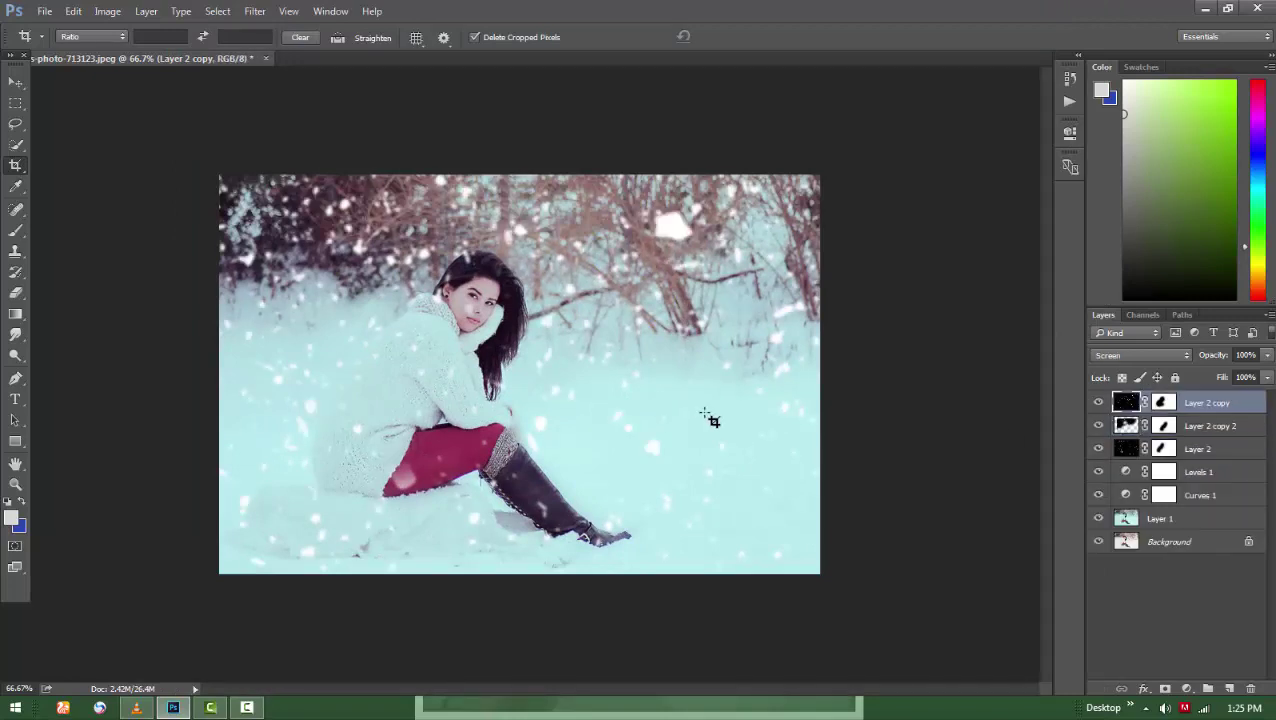
pyautogui.press('b')
pyautogui.moveTo(692, 284); pyautogui.dragTo(675, 293)
# Blur Layer 2 copy's snowflake pixels with a roughly 3.3-pixel Gaussian Blur
pyautogui.press('d')
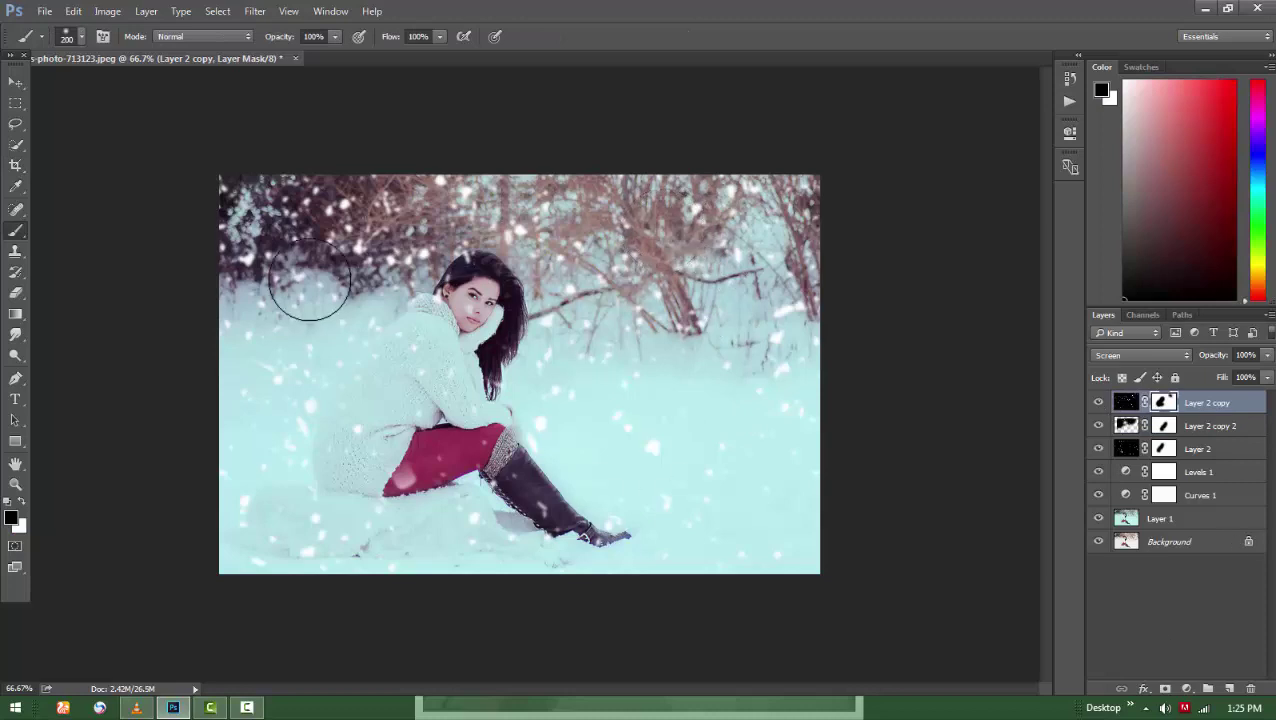
pyautogui.click(15, 82)
pyautogui.click(1124, 402)
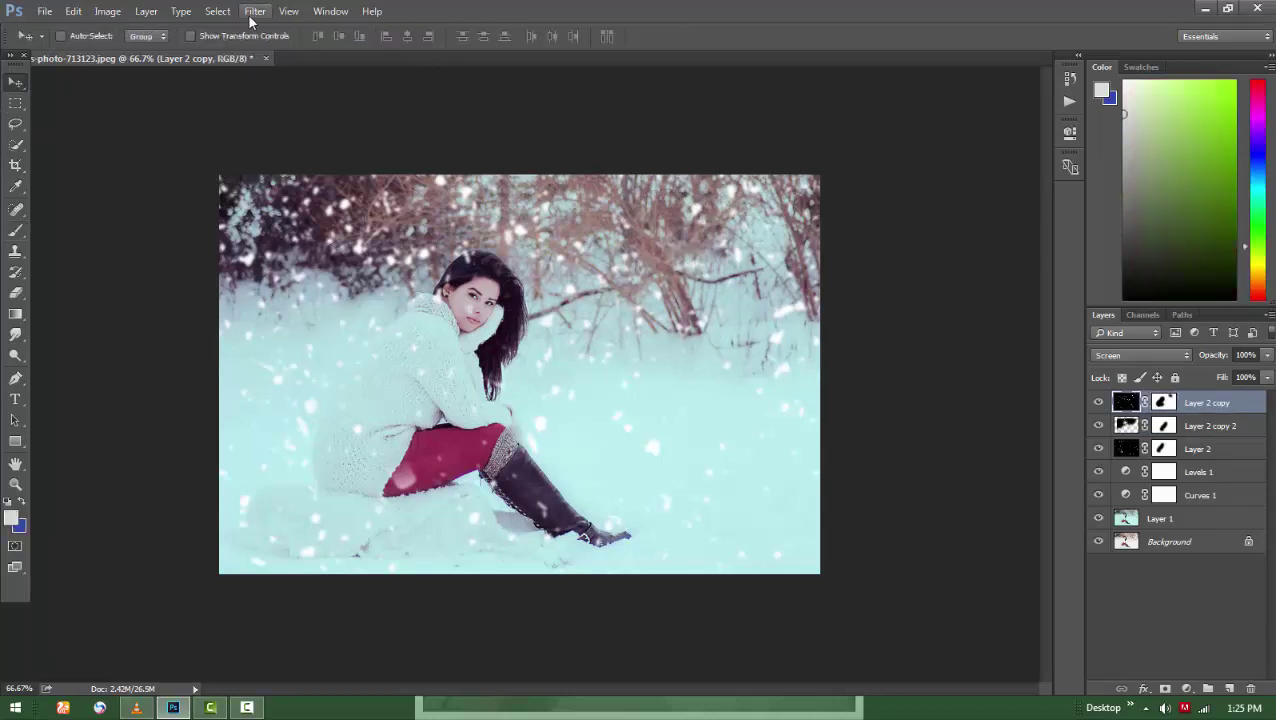
pyautogui.click(254, 11)
pyautogui.click(492, 248)
pyautogui.moveTo(869, 374); pyautogui.dragTo(845, 378)
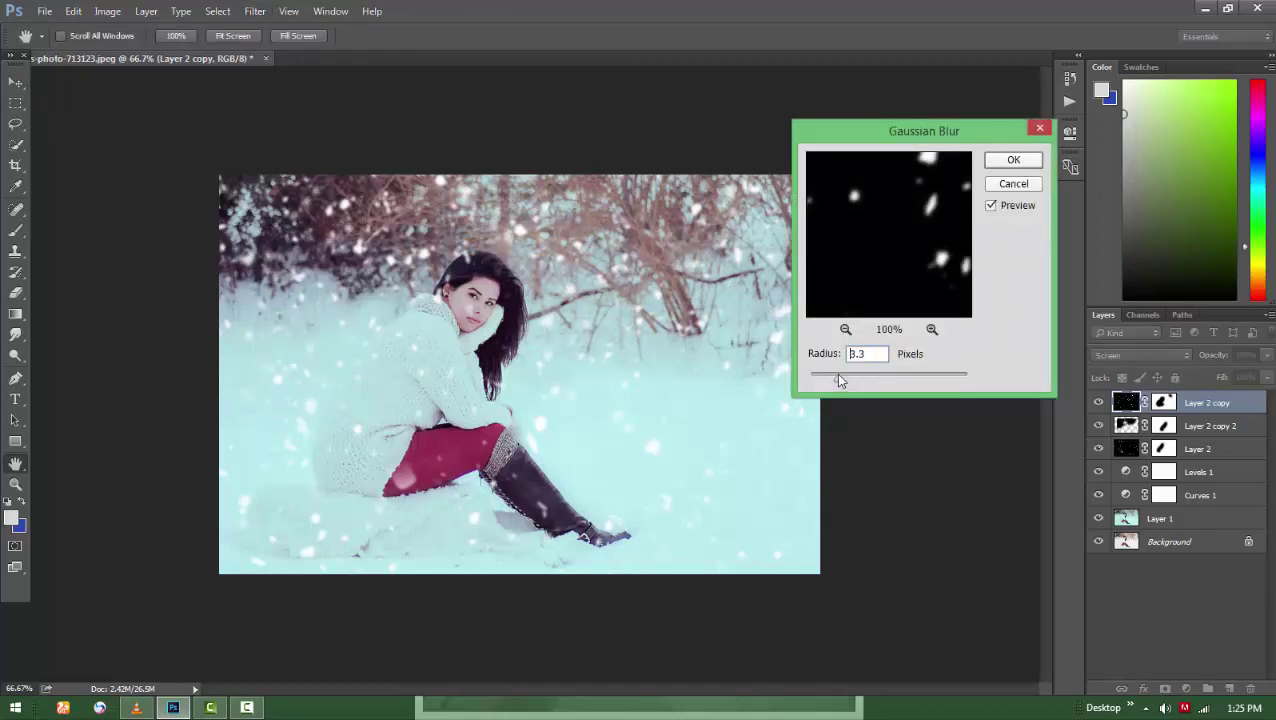
pyautogui.click(1012, 161)
pyautogui.click(1127, 449)
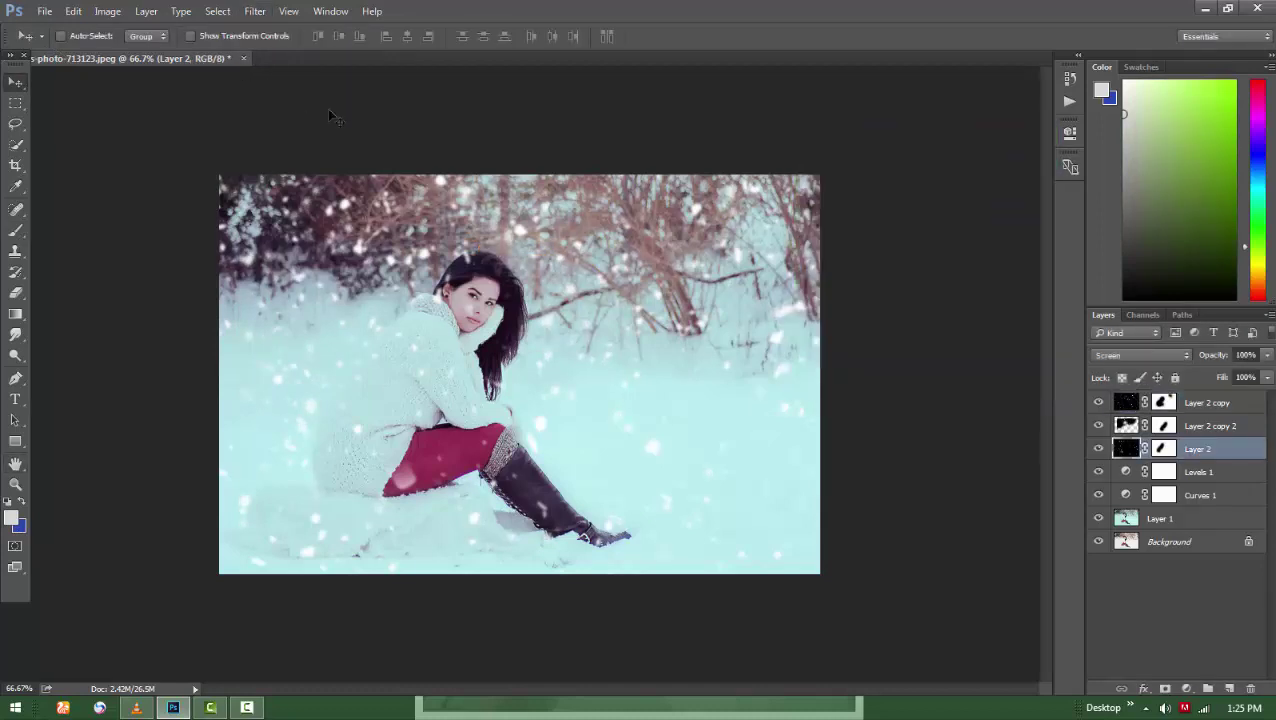
pyautogui.keyDown('shift'); pyautogui.click(1162, 519); pyautogui.keyUp('shift')
# Merge Layer 1 through Layer 2 copy into one layer, briefly opening and cancelling Camera Raw
pyautogui.keyDown('shift'); pyautogui.click(1205, 402); pyautogui.keyUp('shift')
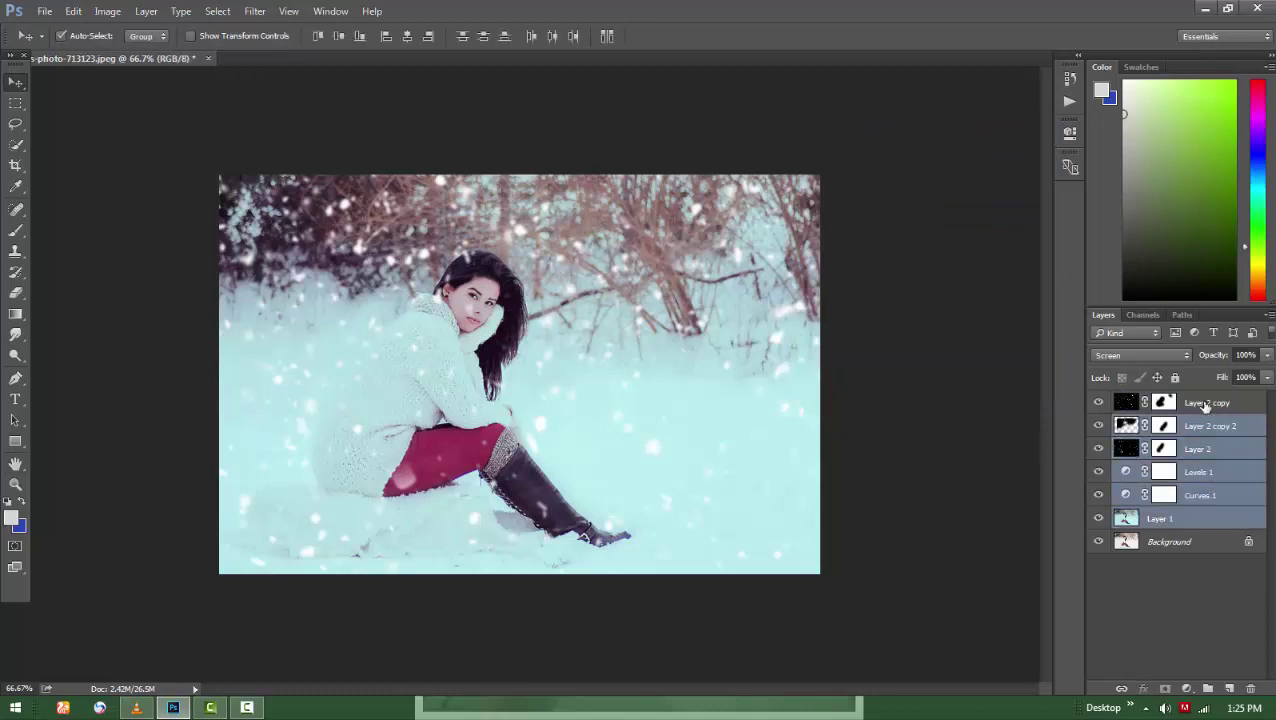
pyautogui.hotkey('ctrl', 'e')
pyautogui.click(255, 11)
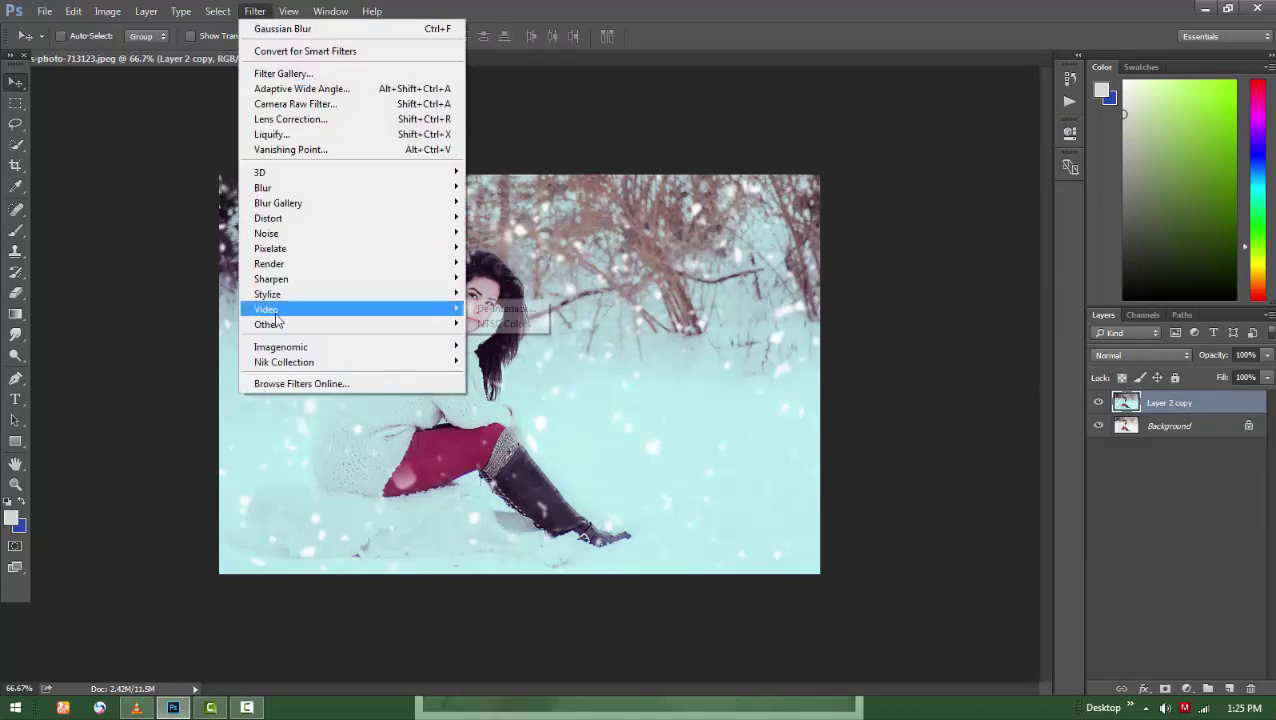
pyautogui.click(307, 104)
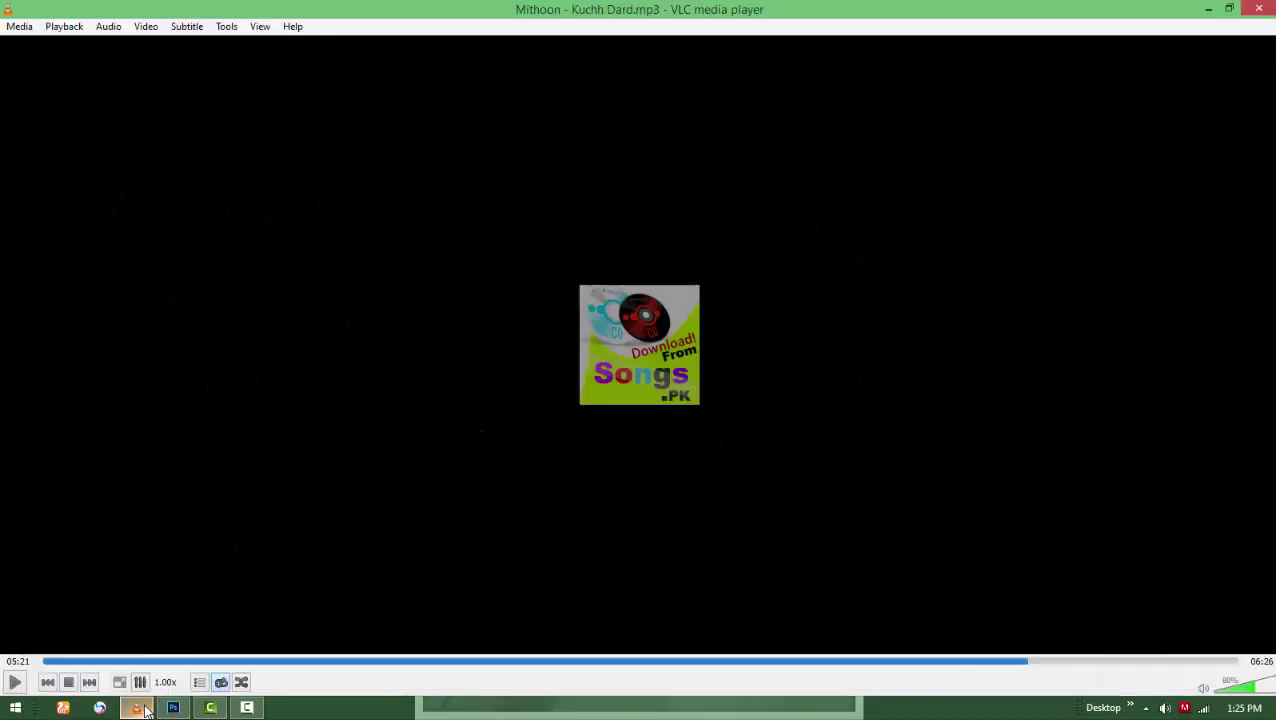
pyautogui.press('Escape')
pyautogui.press('c')
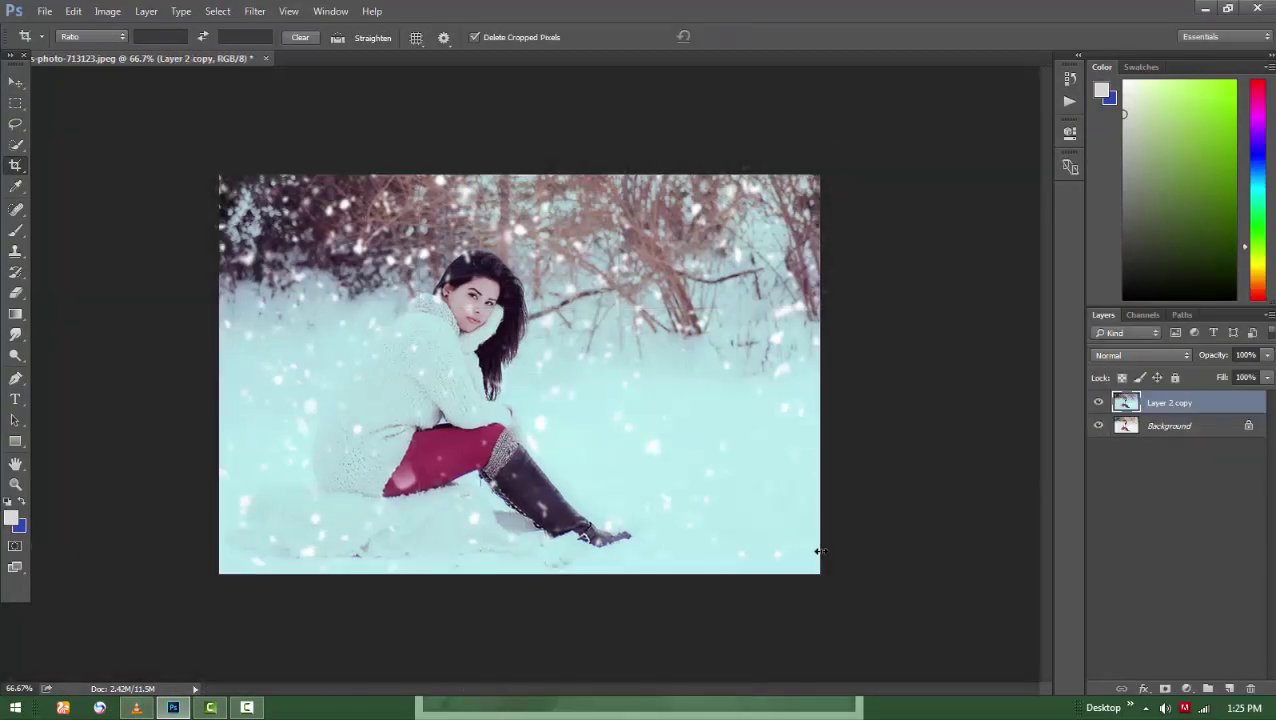
pyautogui.click(255, 11)
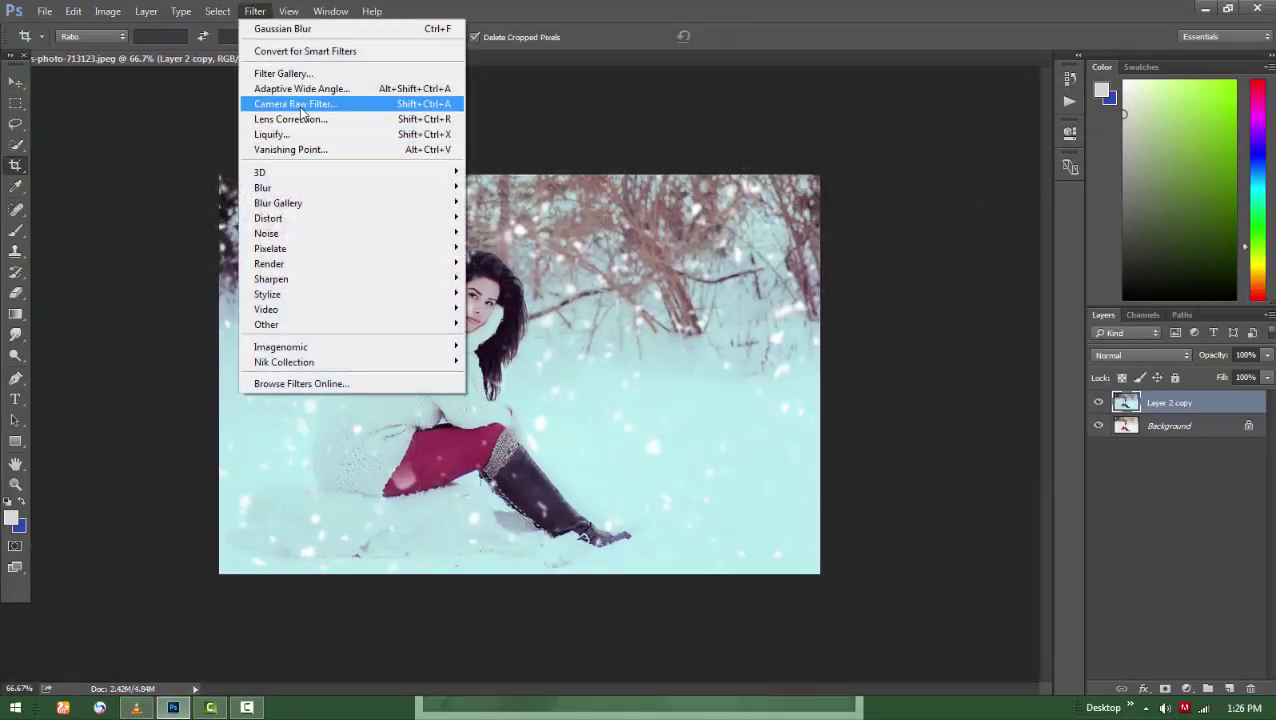
# In Camera Raw, set Contrast +27, Clarity +7 and Vibrance +3
pyautogui.click(300, 105)
pyautogui.moveTo(983, 354); pyautogui.dragTo(1013, 362)
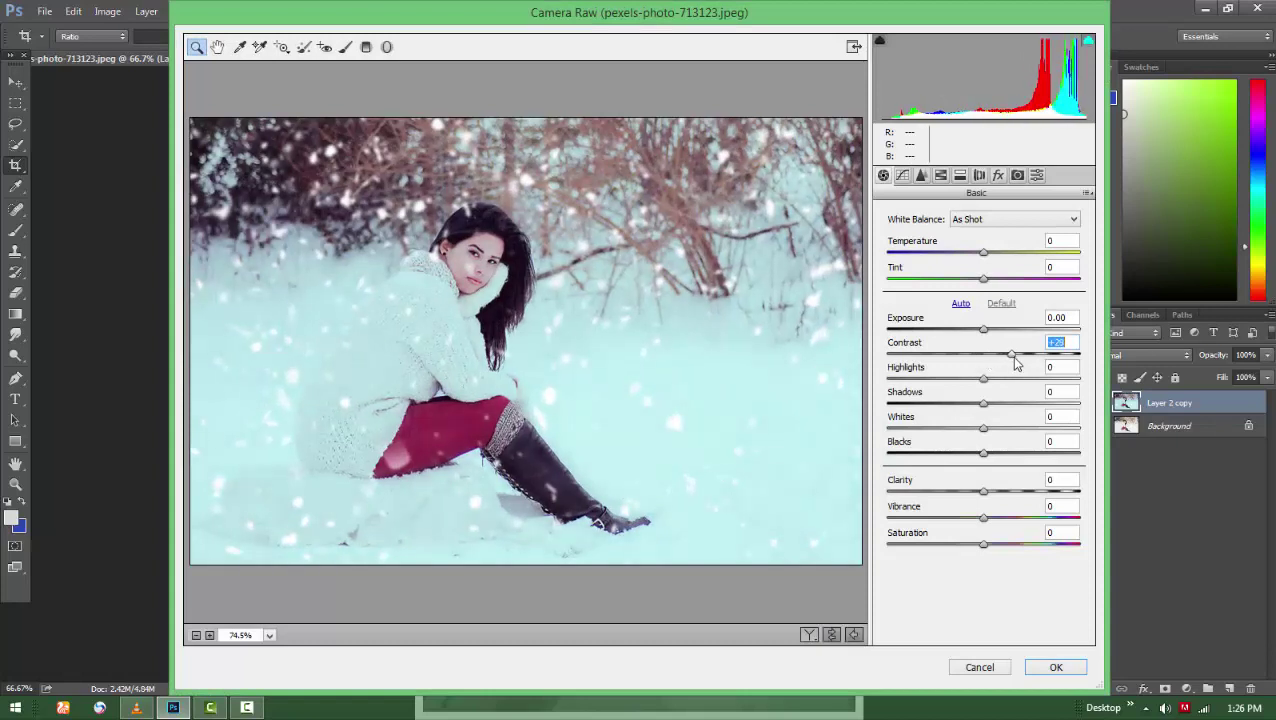
pyautogui.moveTo(983, 491); pyautogui.dragTo(989, 493)
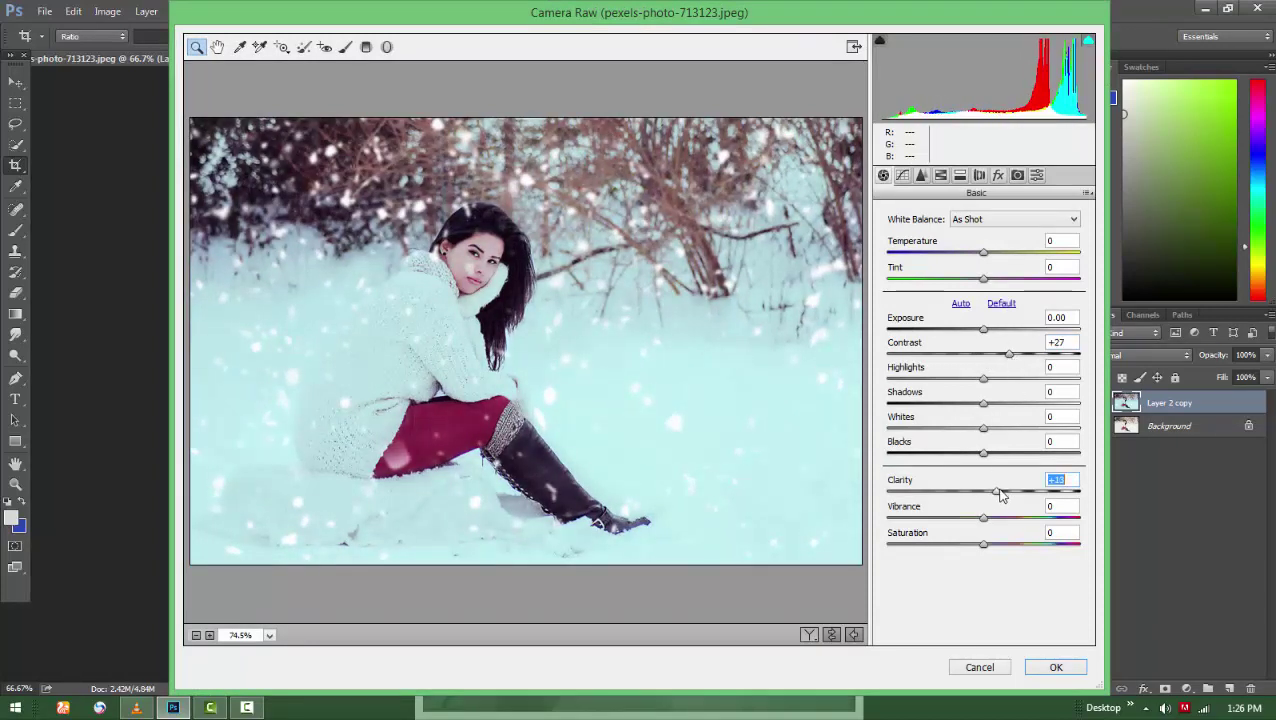
pyautogui.moveTo(985, 260); pyautogui.dragTo(984, 260)
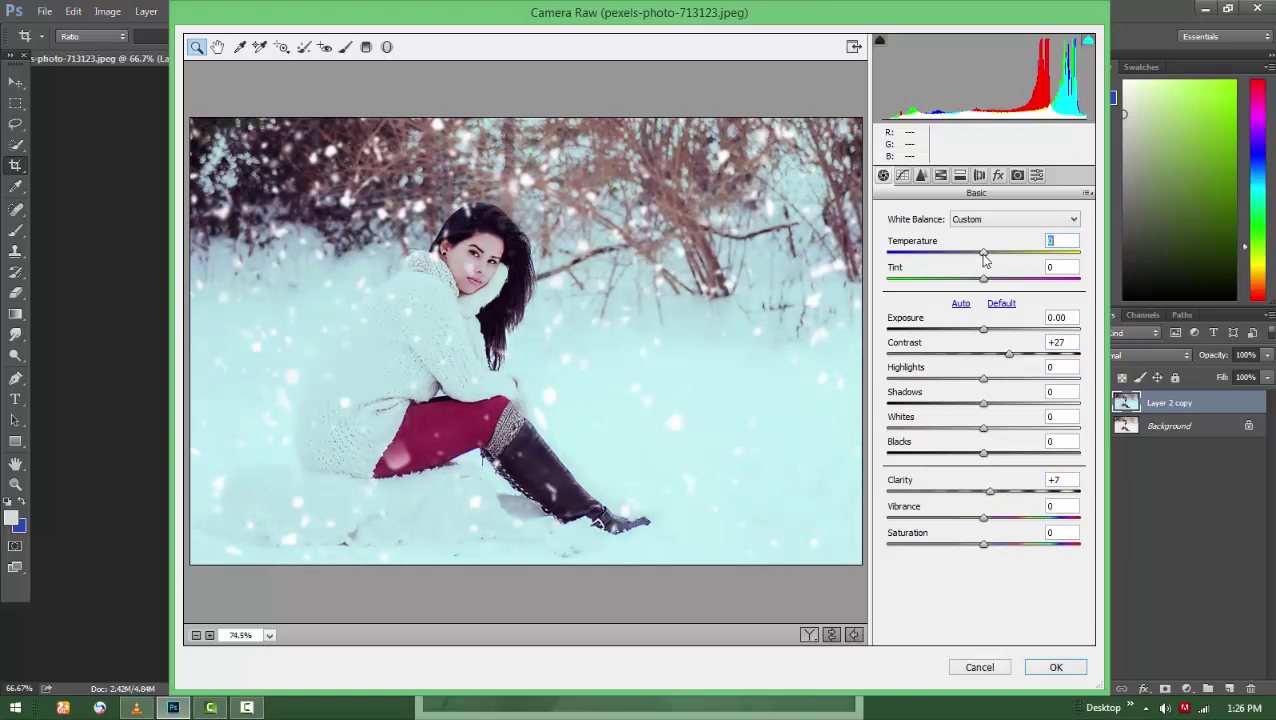
# Shift the Blues hue to +16 in the HSL adjustments
pyautogui.click(940, 176)
pyautogui.moveTo(985, 424)
pyautogui.mouseDown()
pyautogui.moveTo(965, 424)
pyautogui.moveTo(998, 424)
pyautogui.mouseUp()
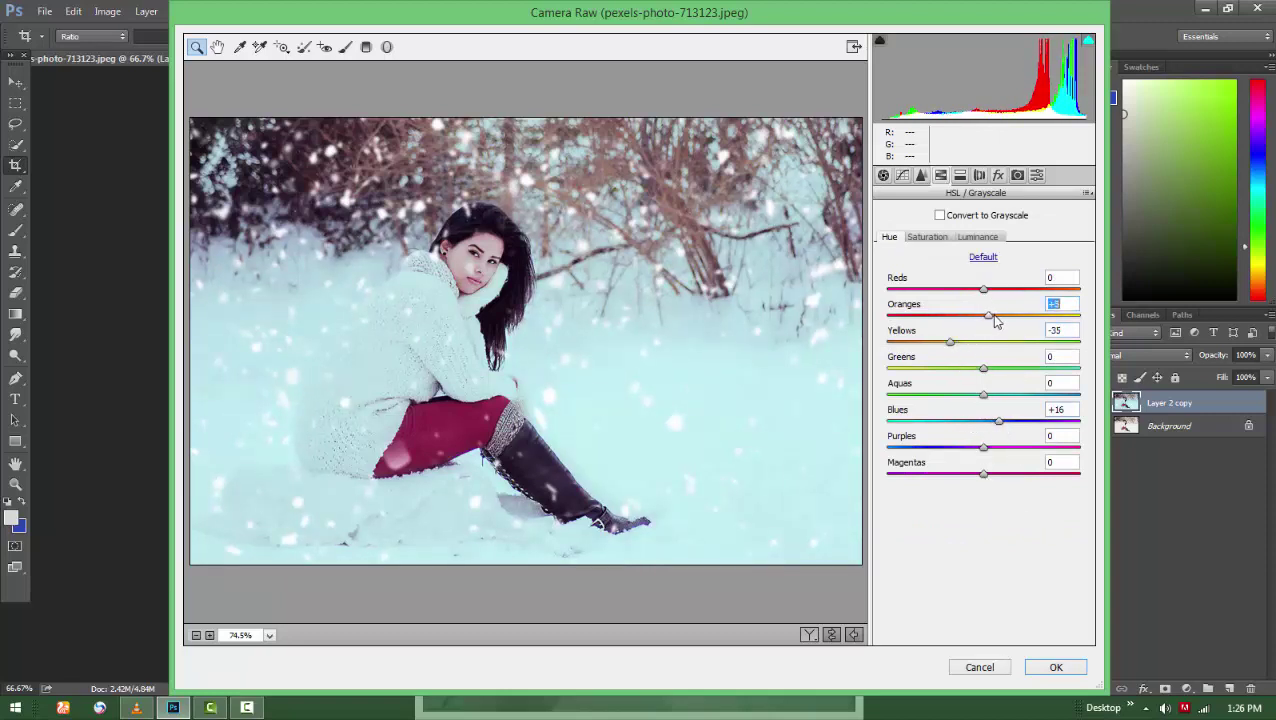
pyautogui.click(886, 178)
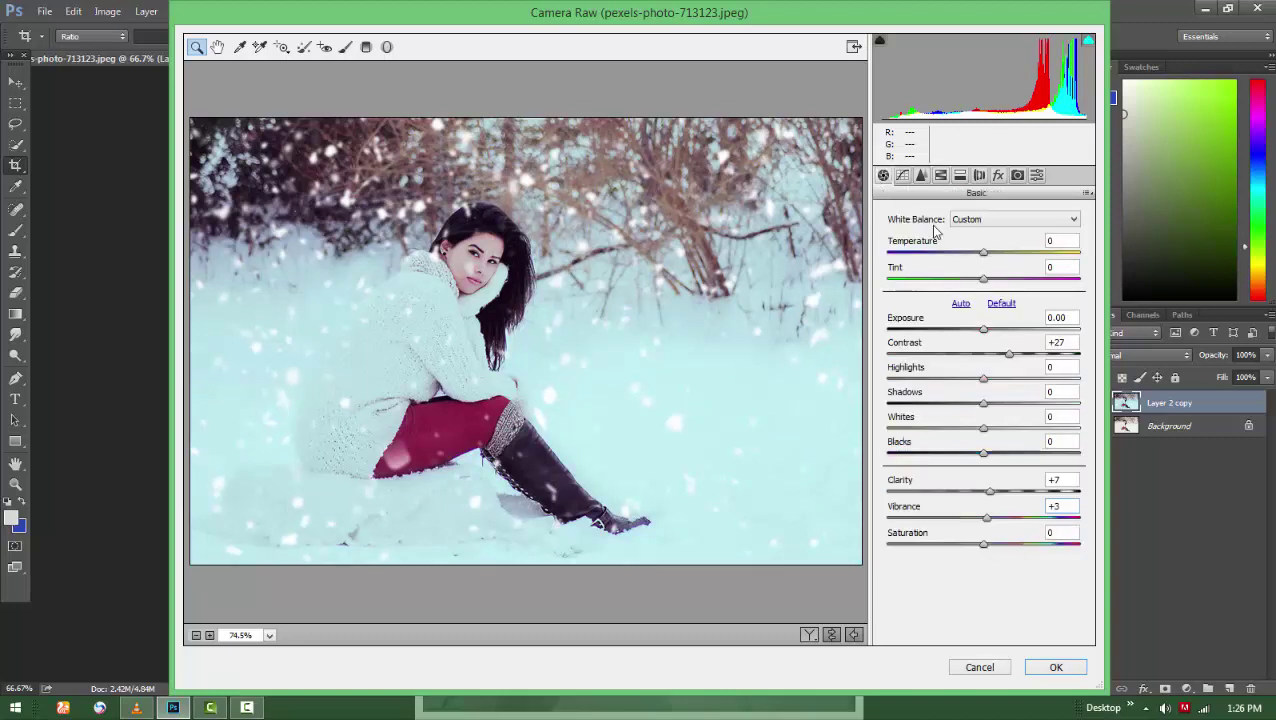
pyautogui.click(387, 47)
# Draw and shape a warming radial filter over the trees, then clear it
pyautogui.moveTo(589, 186); pyautogui.dragTo(563, 170)
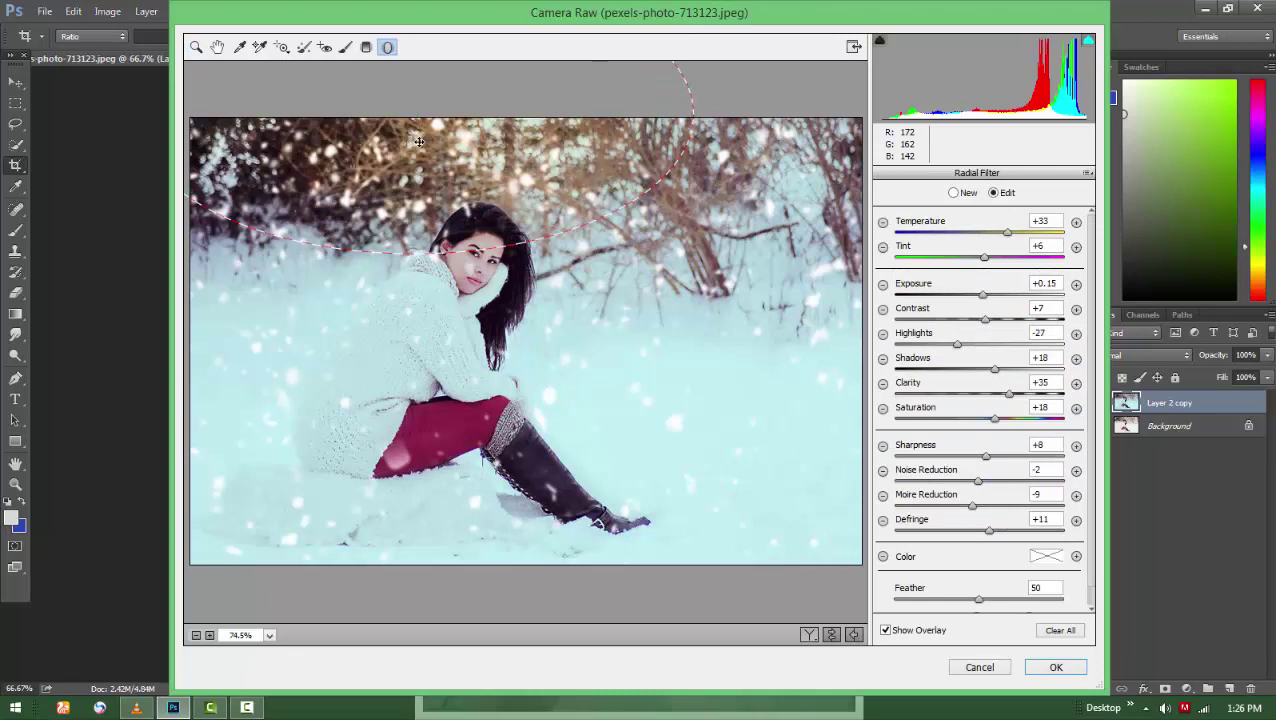
pyautogui.moveTo(518, 154)
pyautogui.mouseDown()
pyautogui.moveTo(687, 145)
pyautogui.moveTo(676, 143)
pyautogui.mouseUp()
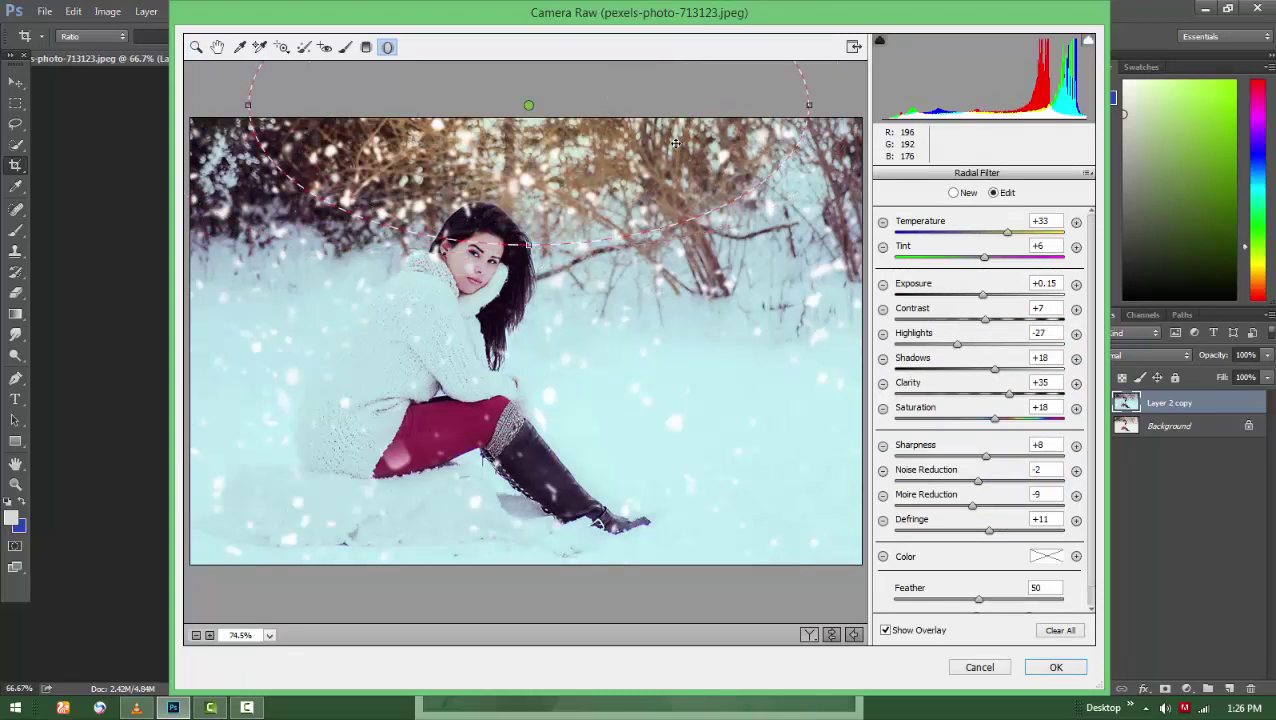
pyautogui.moveTo(822, 112); pyautogui.dragTo(840, 175)
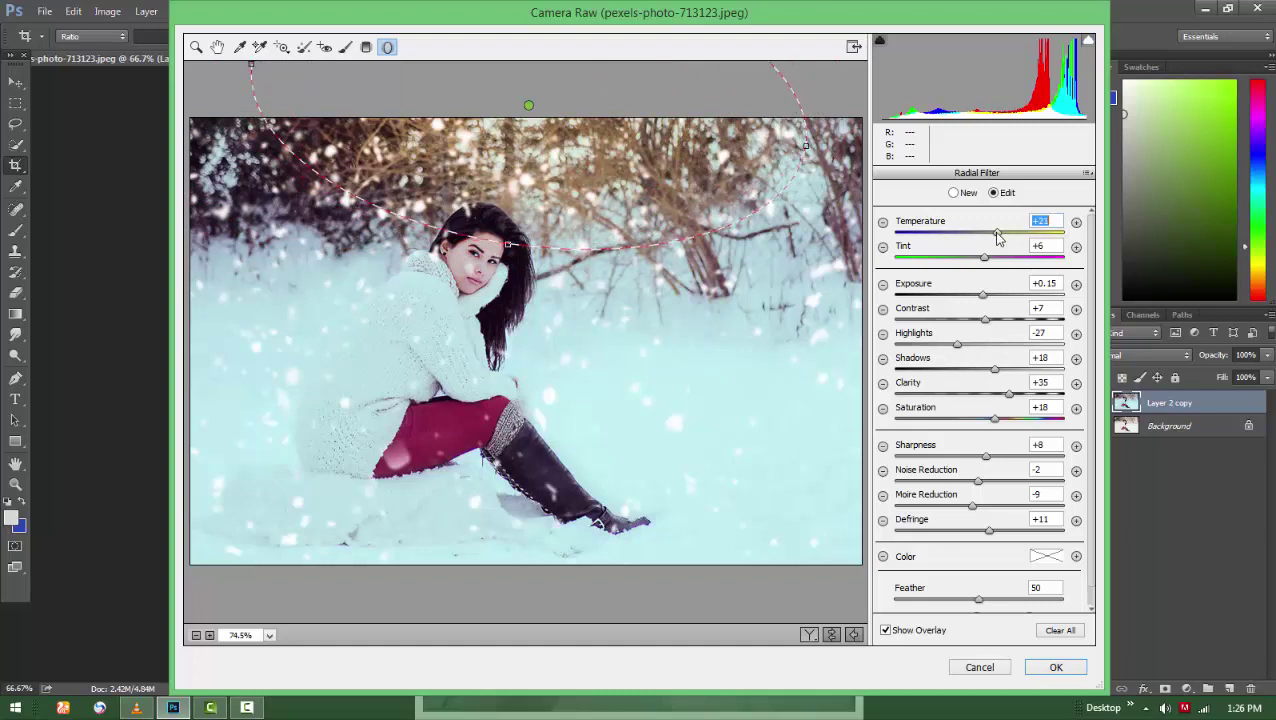
pyautogui.click(975, 345)
pyautogui.scroll(-1, 978, 348)
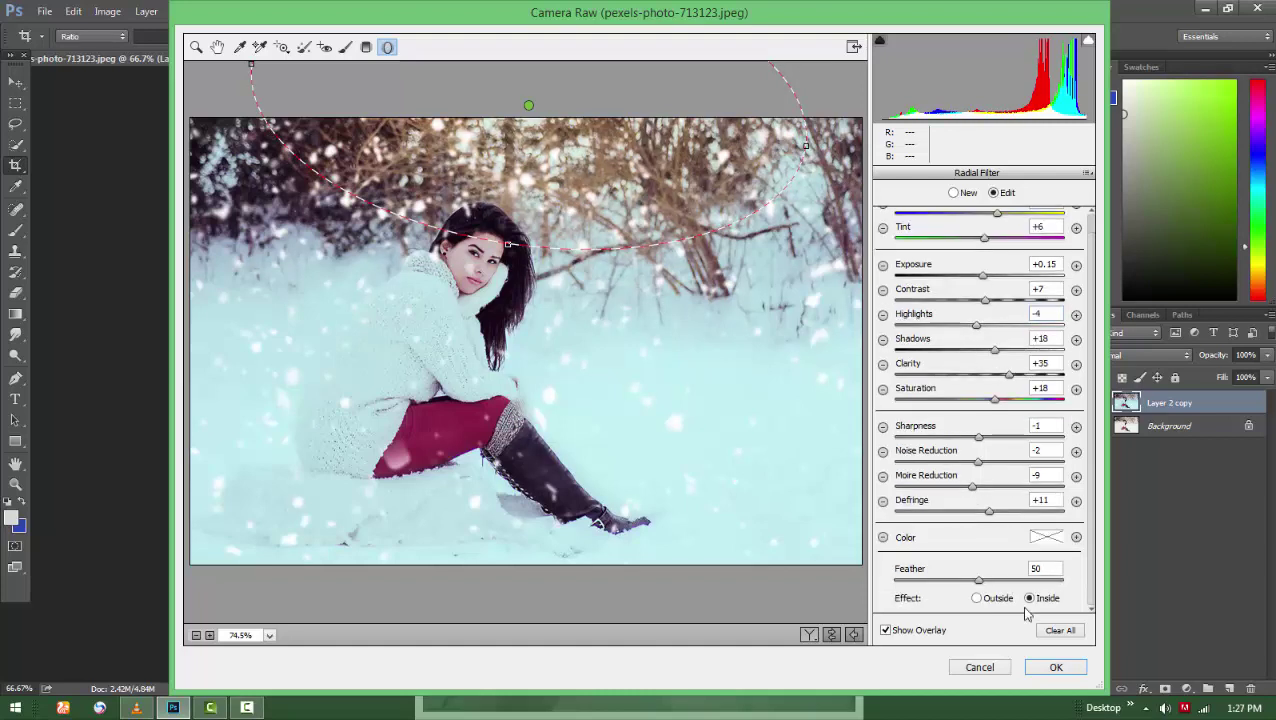
pyautogui.click(1060, 630)
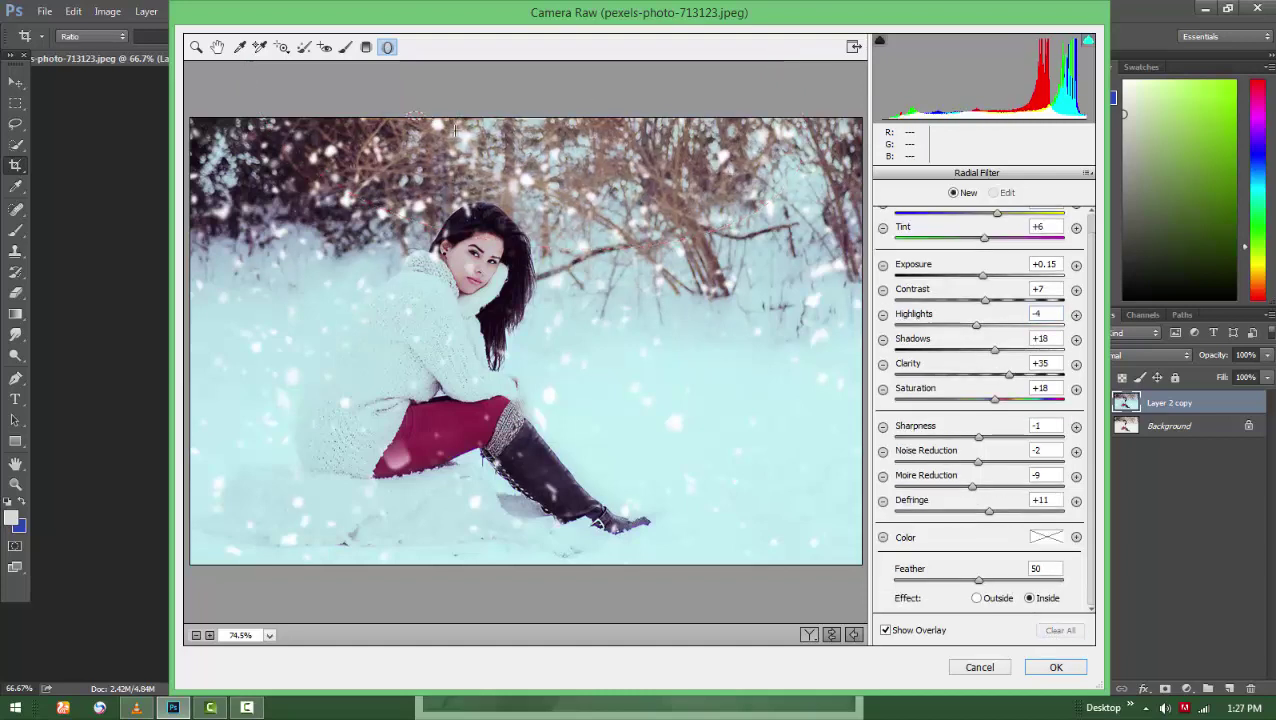
# Redraw the Temperature +33 radial filter over the upper trees, then apply the Camera Raw edits
pyautogui.moveTo(415, 116); pyautogui.dragTo(640, 232)
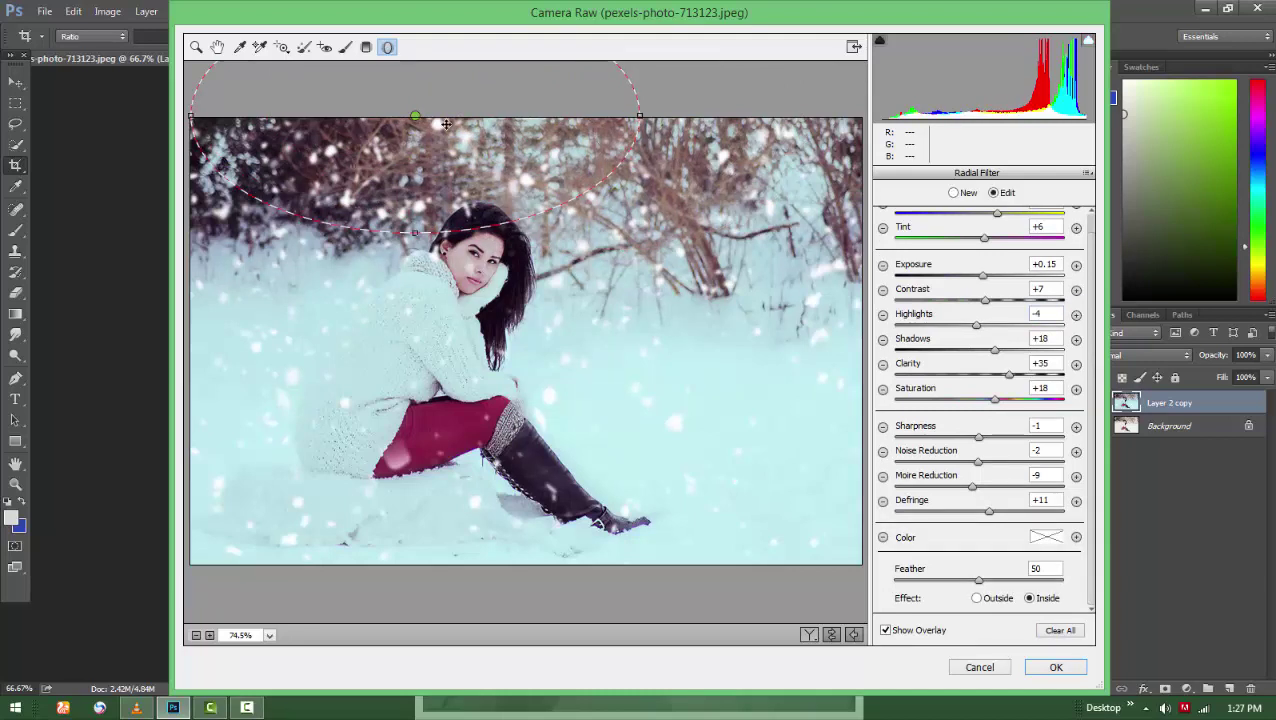
pyautogui.moveTo(458, 132); pyautogui.dragTo(615, 161)
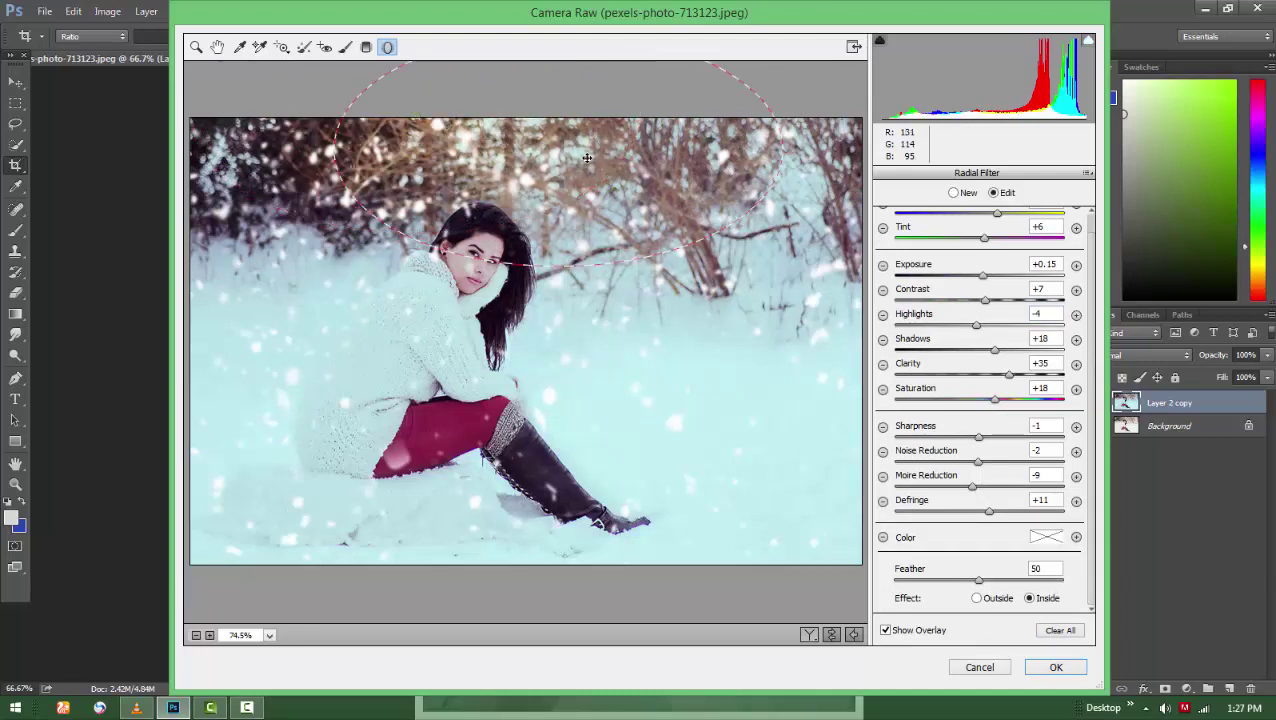
pyautogui.moveTo(801, 162); pyautogui.dragTo(808, 205)
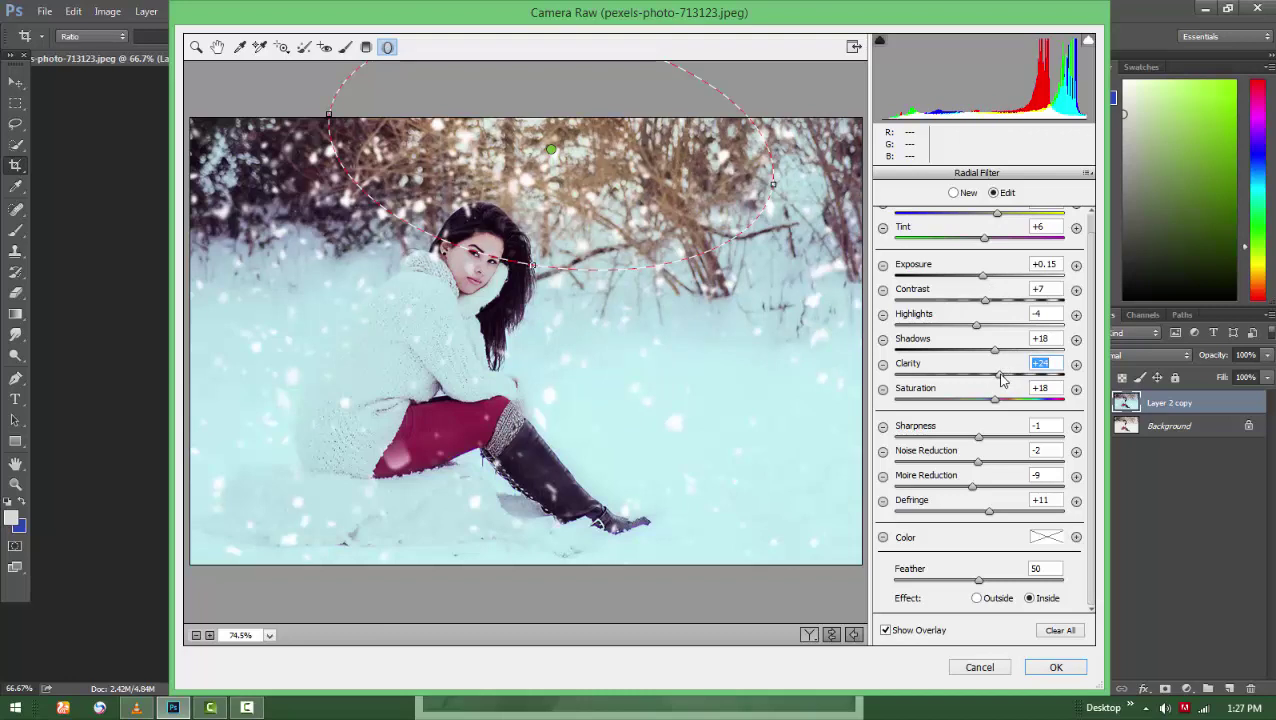
pyautogui.click(1055, 667)
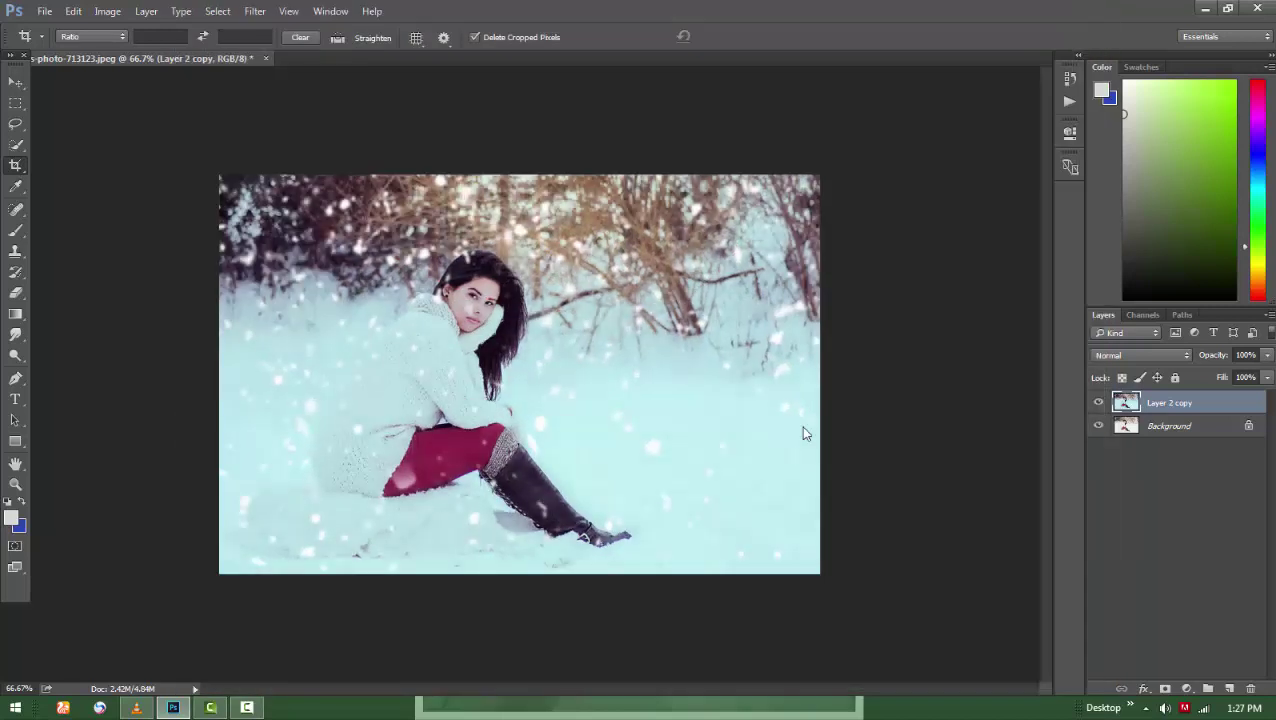
# Add a Color Lookup adjustment layer set to 3Strip.look
pyautogui.click(1187, 689)
pyautogui.click(1176, 588)
pyautogui.click(965, 171)
pyautogui.click(928, 235)
pyautogui.press('Down')
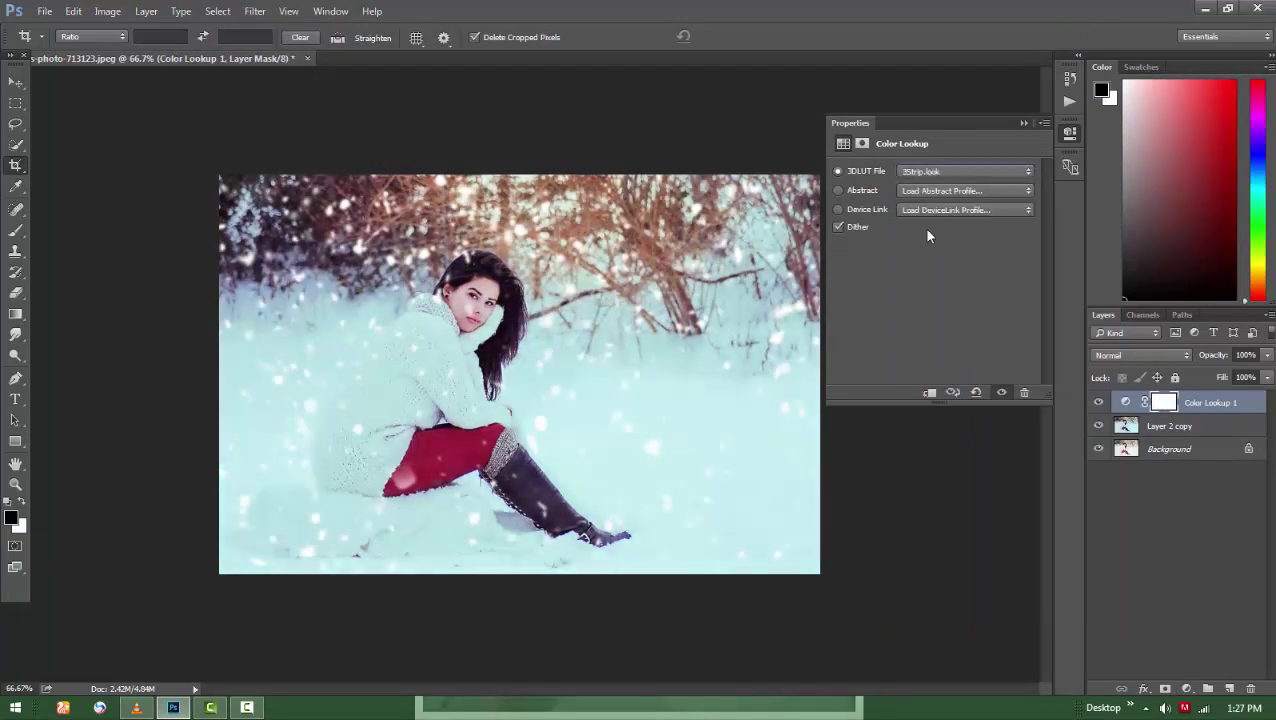
# Duplicate the lookup layer, switch the copy to FallColors.look, and lower its opacity to 44%
pyautogui.hotkey('ctrl', 'j')
pyautogui.click(965, 171)
pyautogui.click(921, 314)
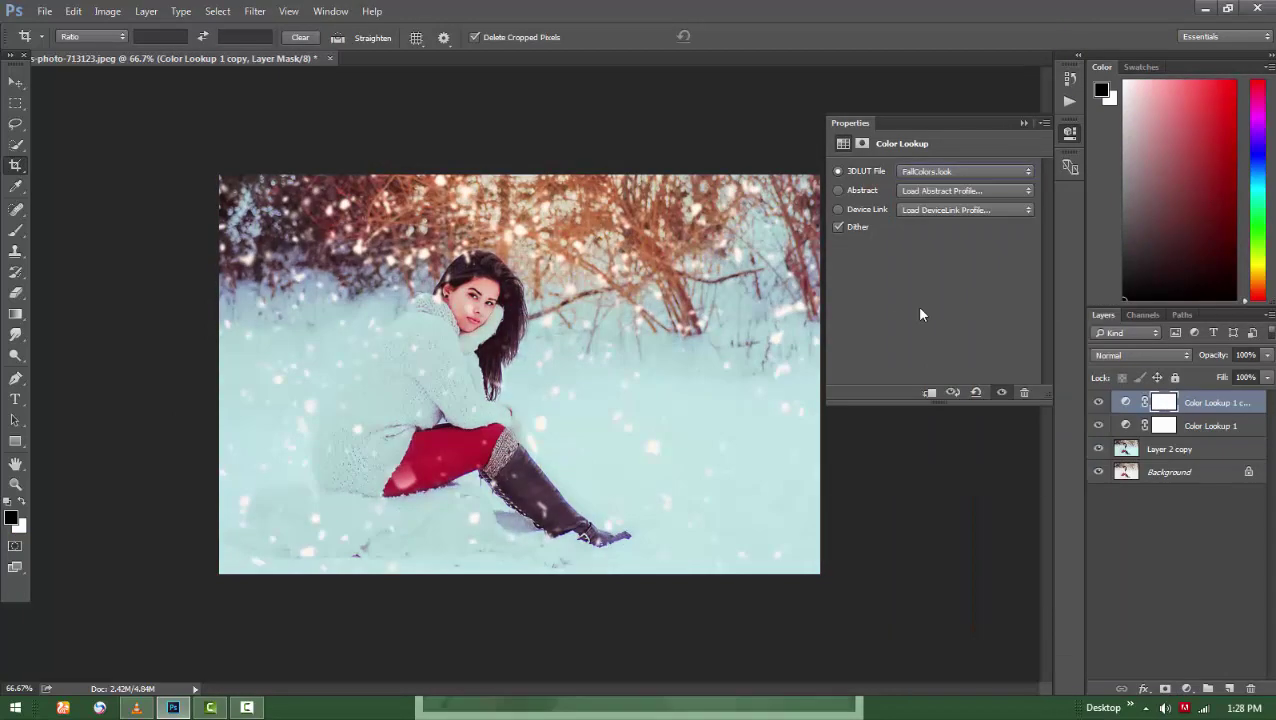
pyautogui.click(1022, 125)
pyautogui.moveTo(1212, 356); pyautogui.dragTo(1188, 357)
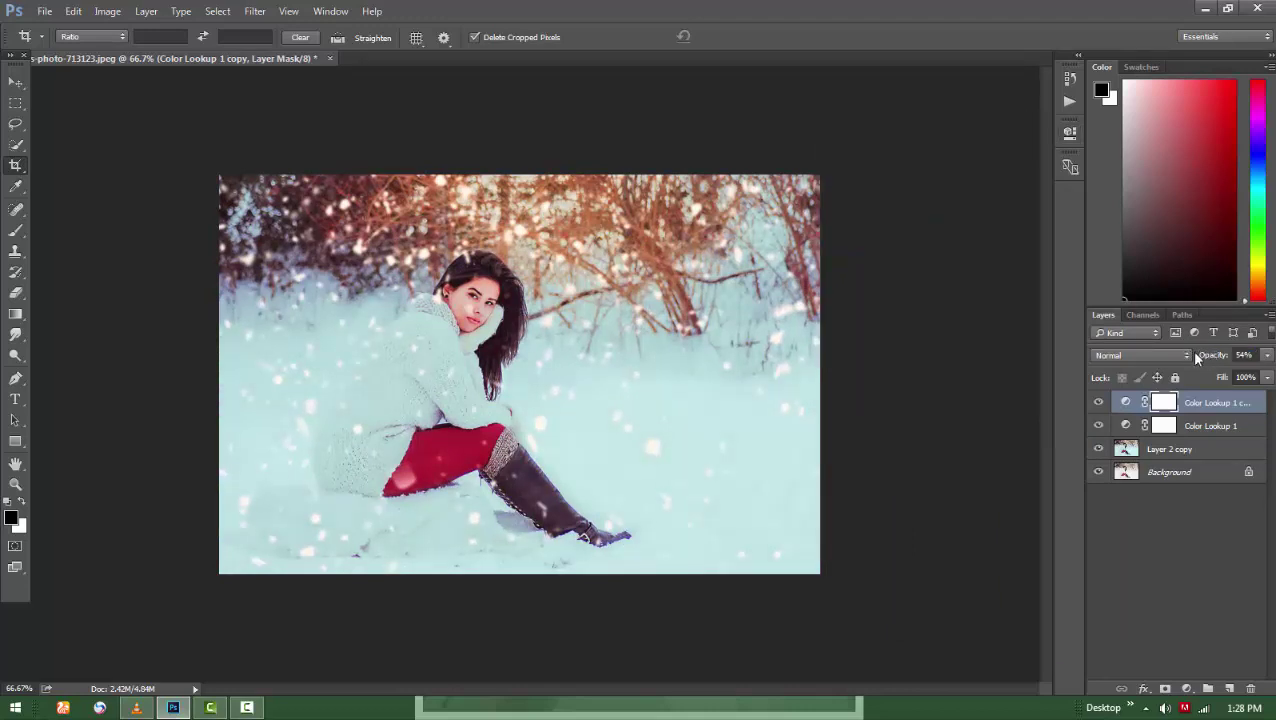
# Paint out part of the warm lookup on its mask with a low-opacity black brush
pyautogui.press('b')
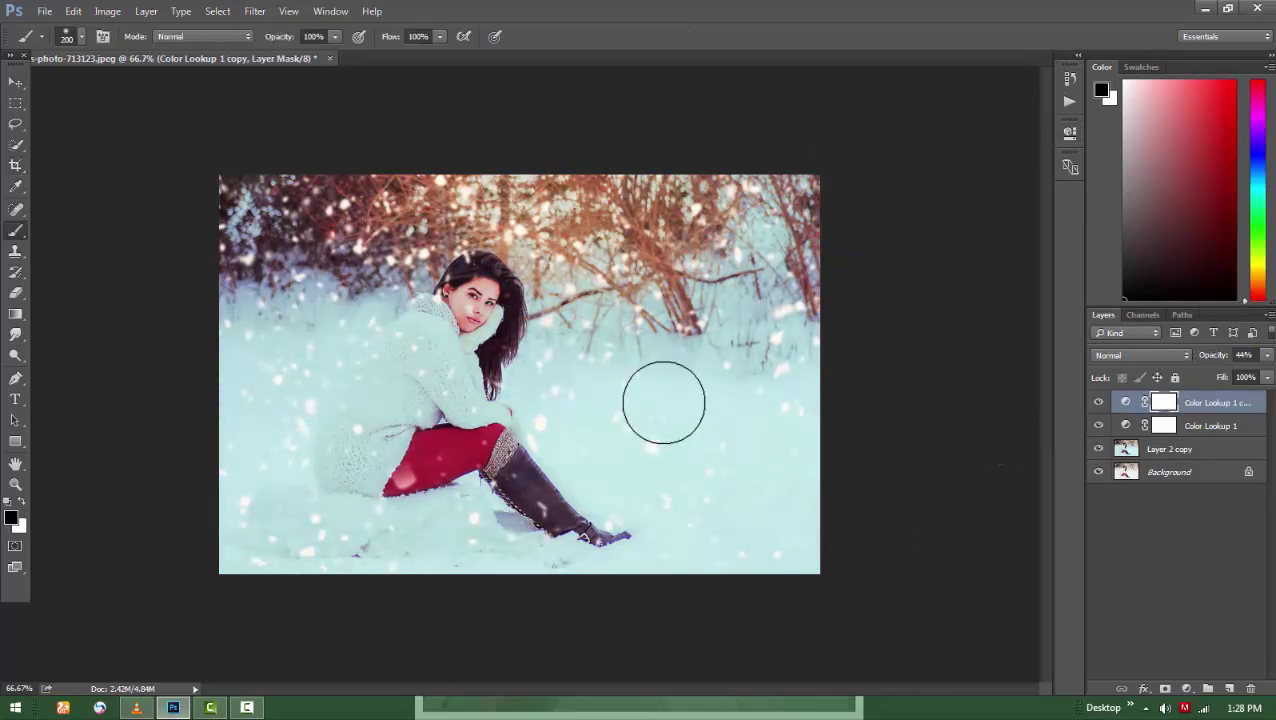
pyautogui.click(293, 38)
pyautogui.write('25')
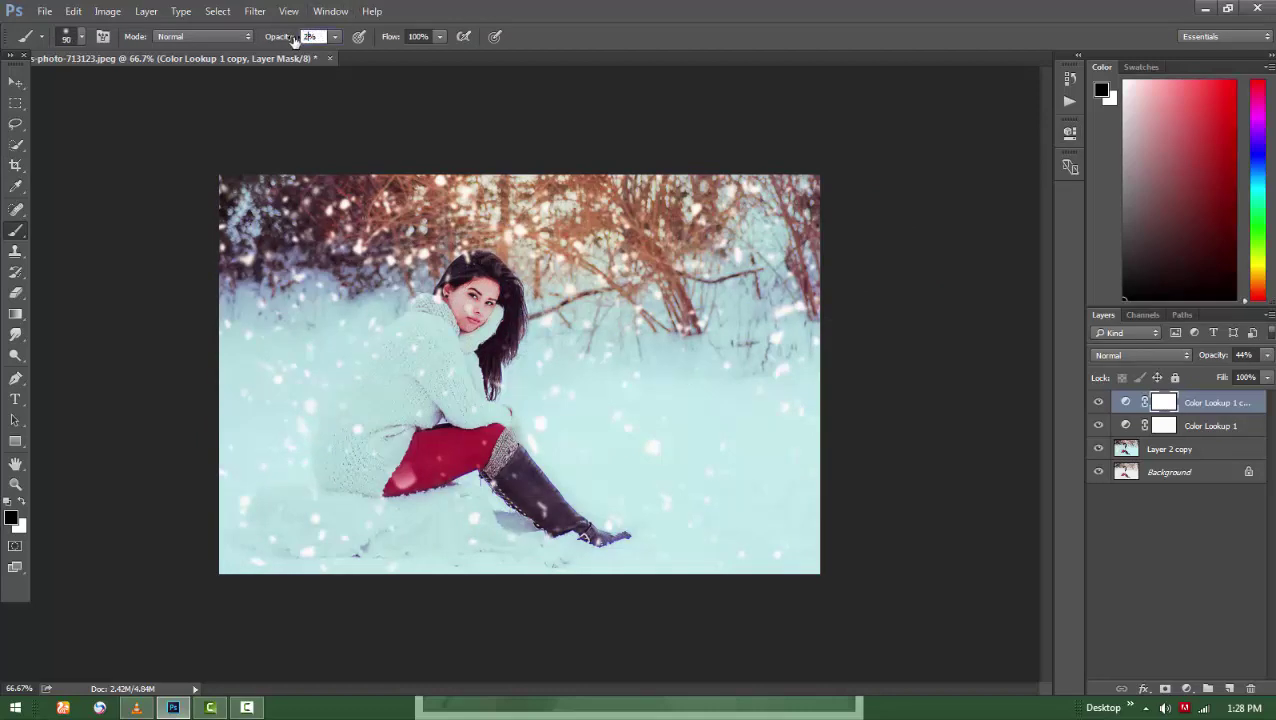
pyautogui.moveTo(470, 352); pyautogui.dragTo(486, 334)
pyautogui.press('v')
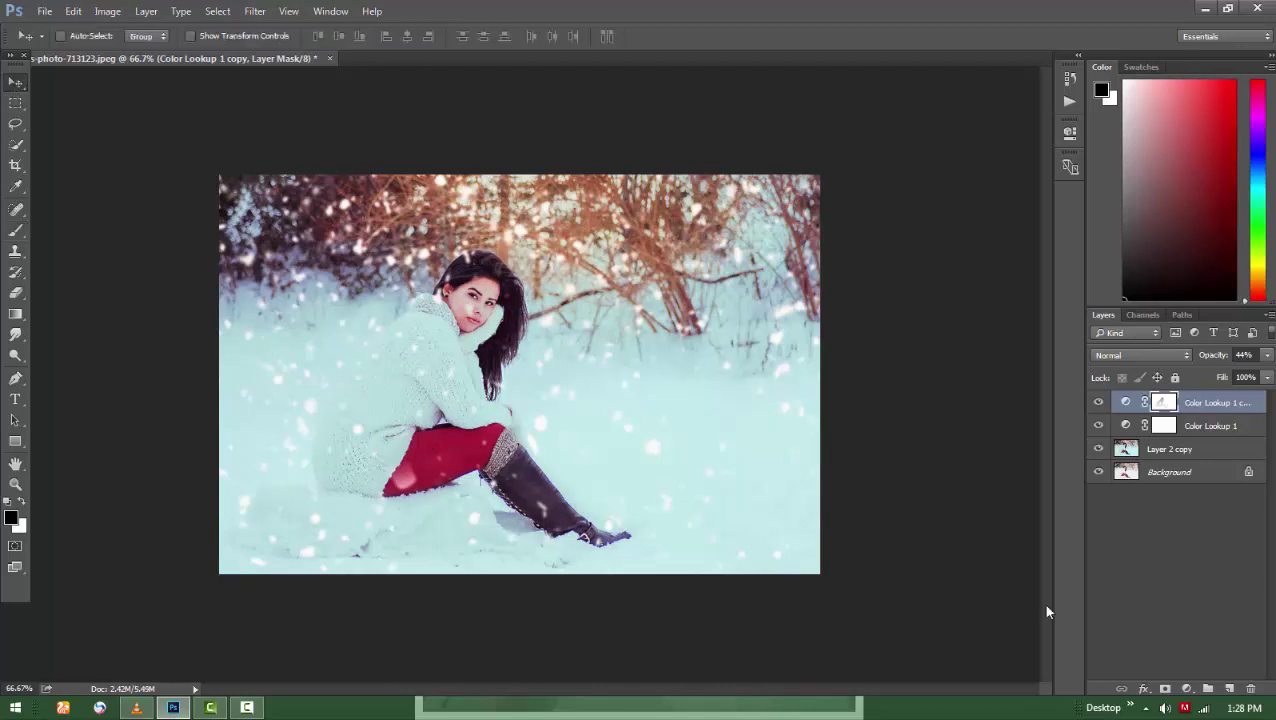
# Flatten the image, duplicate it to Layer 1, and add a white inside Stroke style
pyautogui.hotkey('ctrl', 'shift', 'e')
pyautogui.hotkey('ctrl', 'j')
pyautogui.click(1144, 689)
pyautogui.click(1141, 535)
pyautogui.moveTo(725, 101); pyautogui.dragTo(988, 117)
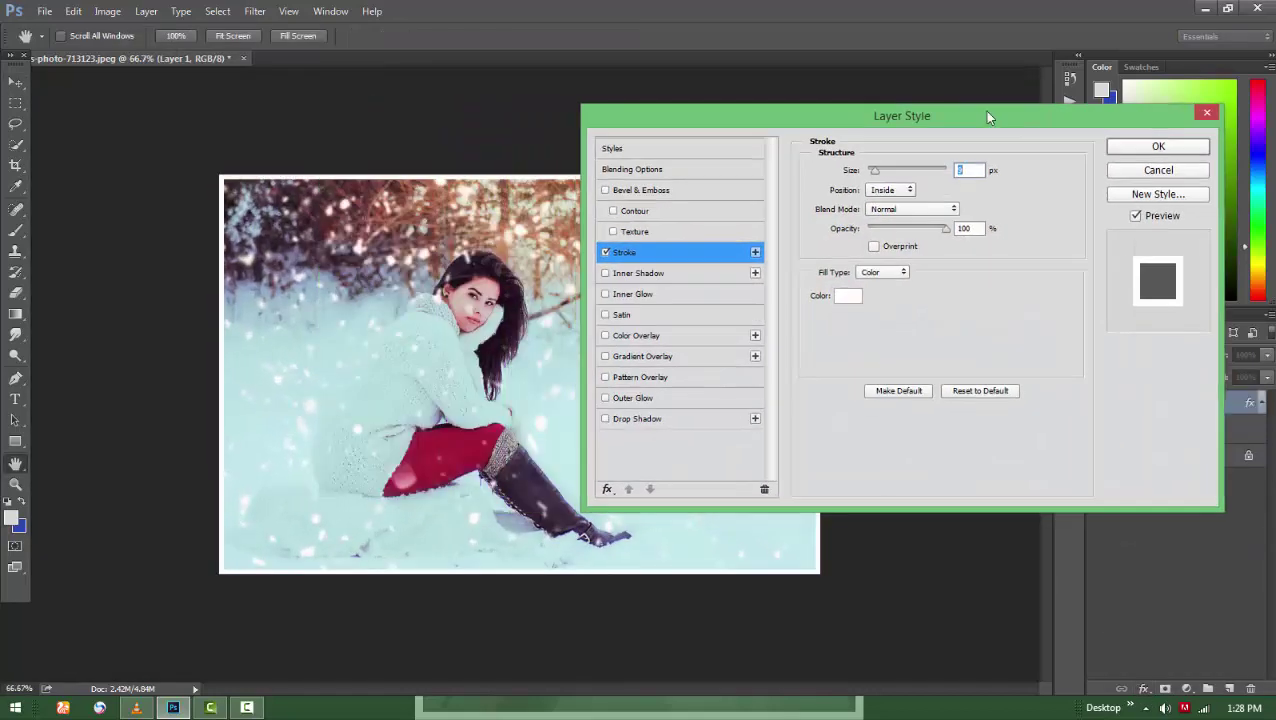